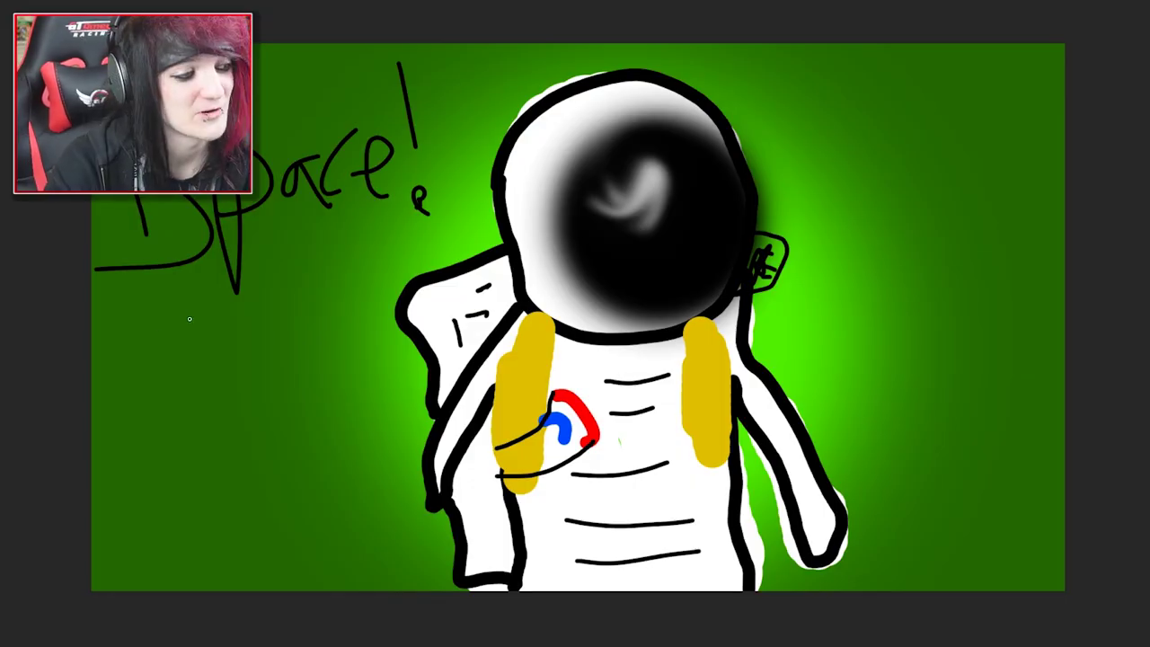
# - Underline the handwritten "Space!" lettering beside the astronaut with a slanted black stroke
pyautogui.moveTo(156, 324); pyautogui.dragTo(413, 257)
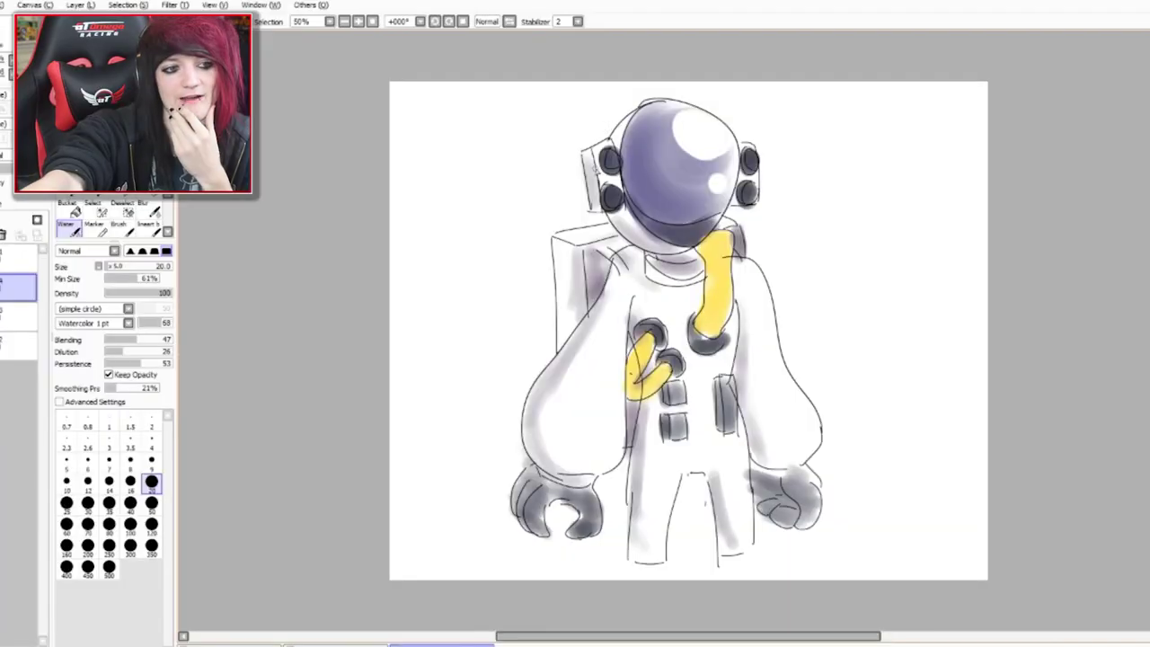
# - Try a large ring around the shaded astronaut's helmet with the size 20 watercolour brush and undo it
pyautogui.moveTo(644, 95)
pyautogui.mouseDown()
pyautogui.moveTo(530, 234)
pyautogui.moveTo(633, 88)
pyautogui.mouseUp()
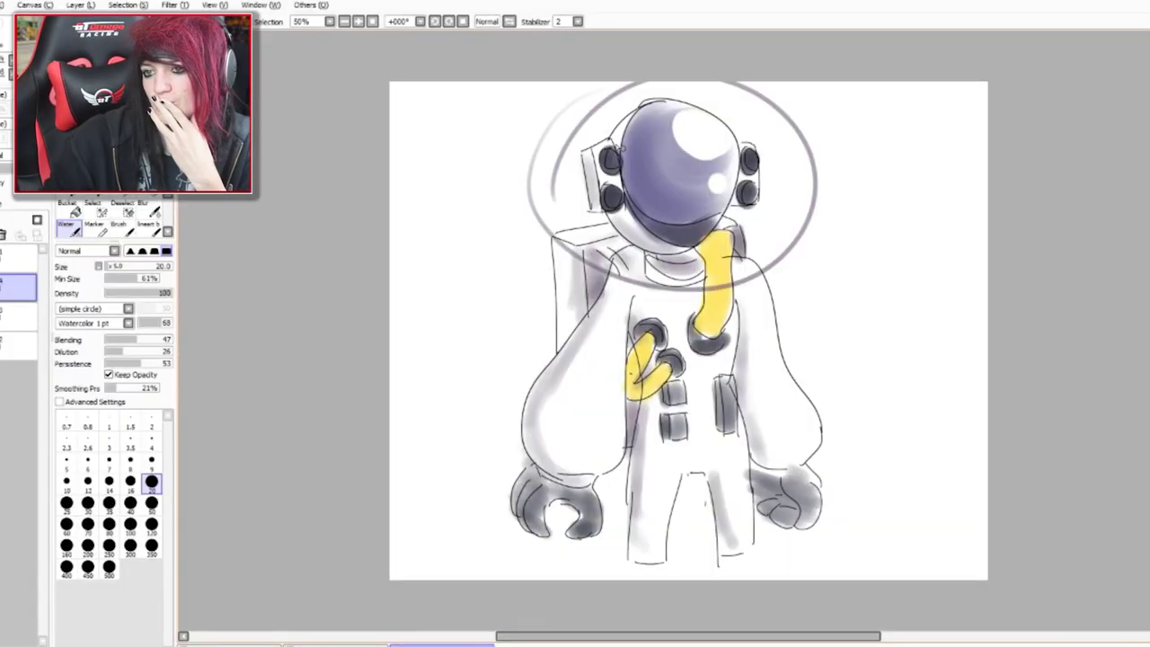
pyautogui.hotkey('ctrl', 'z')
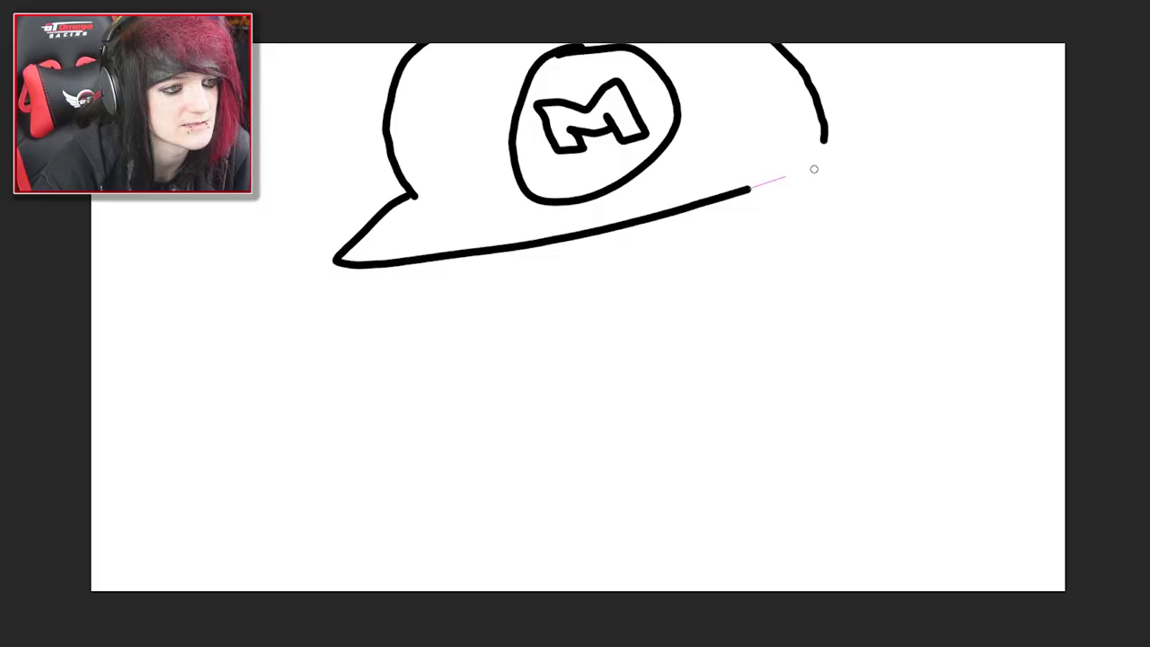
# - Close the right end of the M cap's brim and draw the left side of the face below it
pyautogui.moveTo(814, 167)
pyautogui.mouseDown()
pyautogui.moveTo(861, 146)
pyautogui.moveTo(824, 140)
pyautogui.mouseUp()
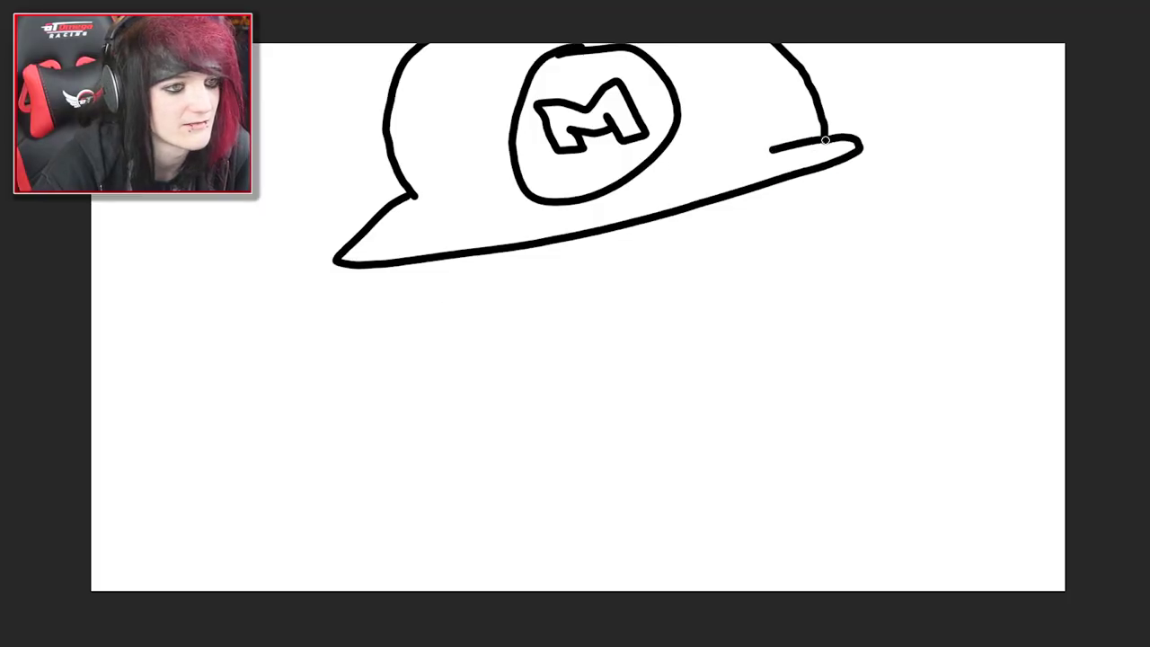
pyautogui.moveTo(411, 264)
pyautogui.mouseDown()
pyautogui.moveTo(394, 305)
pyautogui.moveTo(403, 385)
pyautogui.mouseUp()
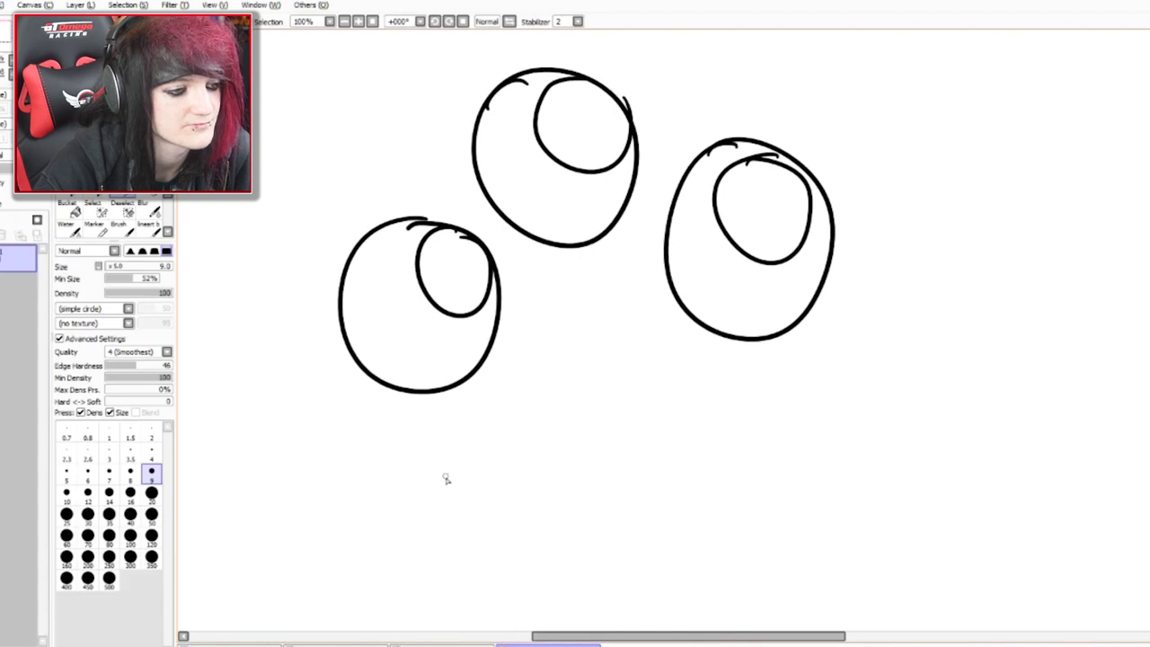
# - In the three-eyed sketch, draw the two humps of the upper lip and the mouth line beneath the eyes
pyautogui.moveTo(438, 489); pyautogui.dragTo(589, 434)
pyautogui.moveTo(616, 423)
pyautogui.mouseDown()
pyautogui.moveTo(632, 415)
pyautogui.moveTo(791, 437)
pyautogui.mouseUp()
pyautogui.moveTo(520, 510)
pyautogui.mouseDown()
pyautogui.moveTo(723, 492)
pyautogui.moveTo(781, 501)
pyautogui.mouseUp()
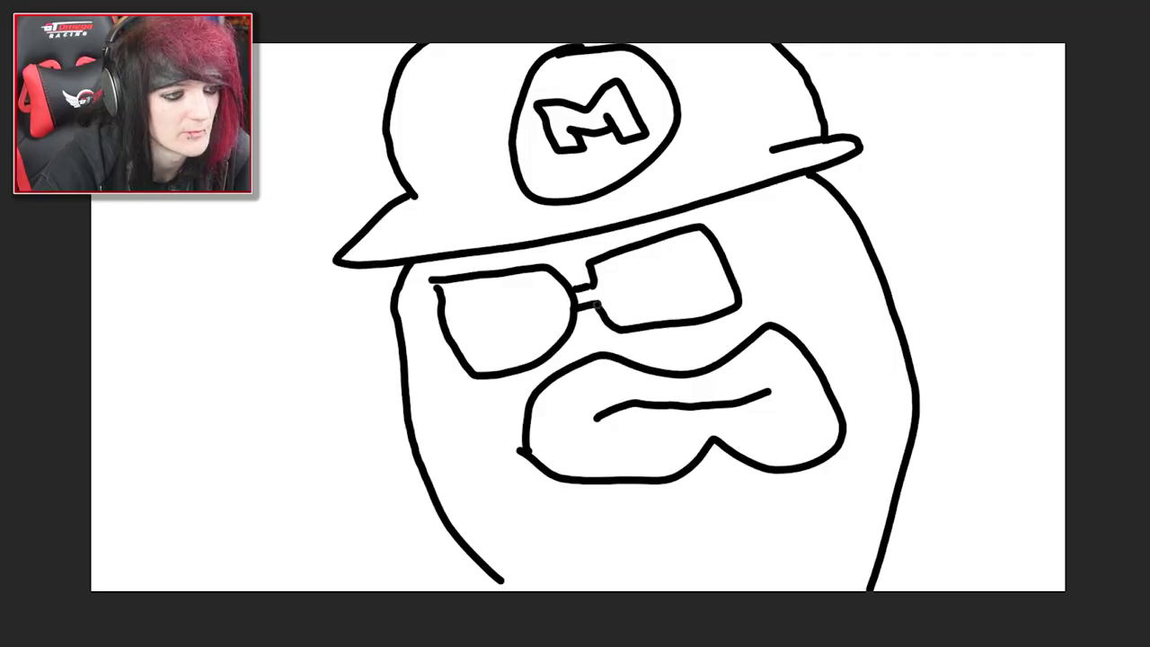
# - In the M-cap drawing, finish the bridge between the first two lenses and start the one beside the second lens
pyautogui.moveTo(597, 305); pyautogui.dragTo(592, 282)
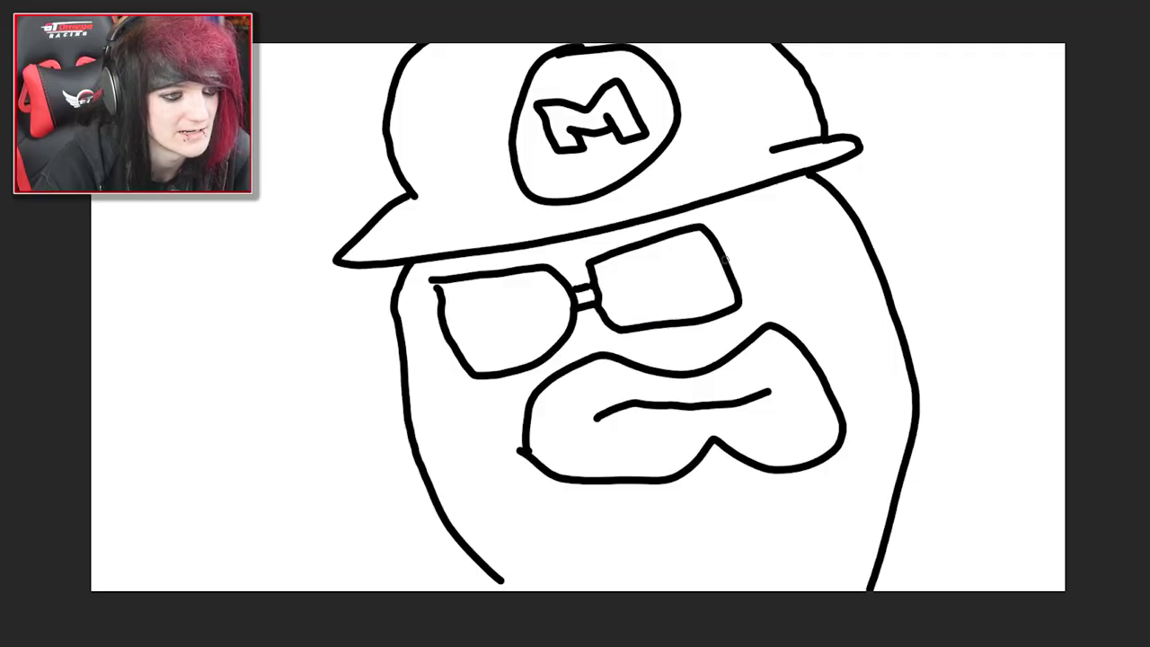
pyautogui.moveTo(726, 261); pyautogui.dragTo(763, 255)
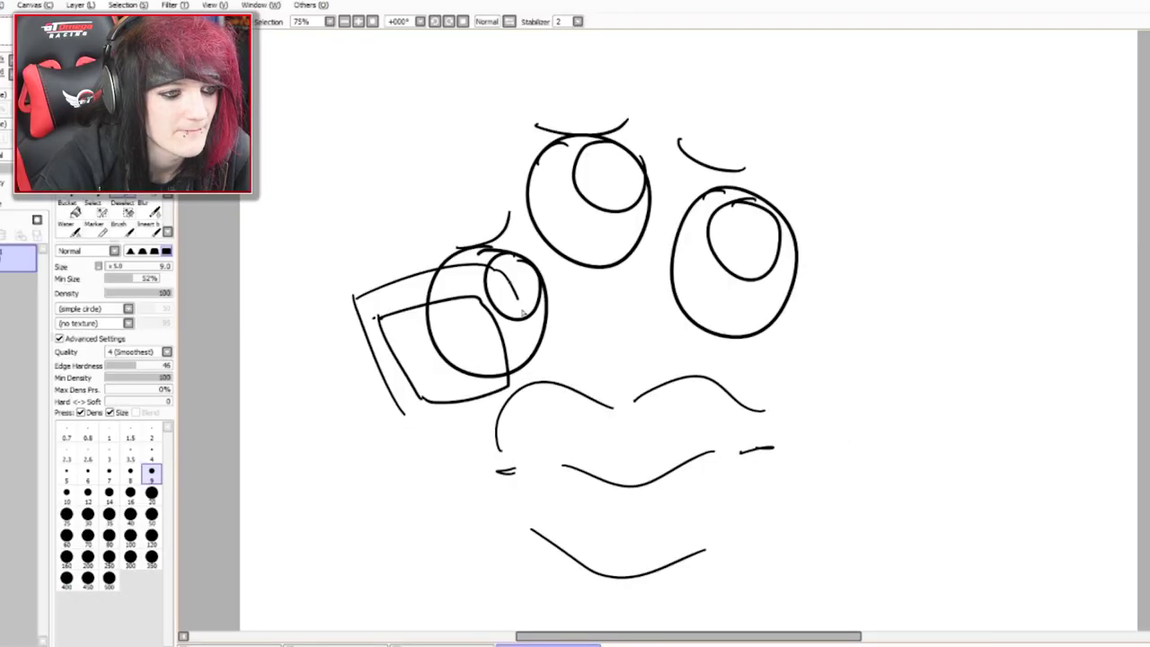
# - Draw the remaining double-outlined square glasses lenses over the three eyes and add a short line under the middle lens
pyautogui.moveTo(476, 285)
pyautogui.mouseDown()
pyautogui.moveTo(527, 336)
pyautogui.moveTo(490, 325)
pyautogui.moveTo(508, 334)
pyautogui.mouseUp()
pyautogui.moveTo(854, 275)
pyautogui.mouseDown()
pyautogui.moveTo(855, 383)
pyautogui.moveTo(716, 385)
pyautogui.mouseUp()
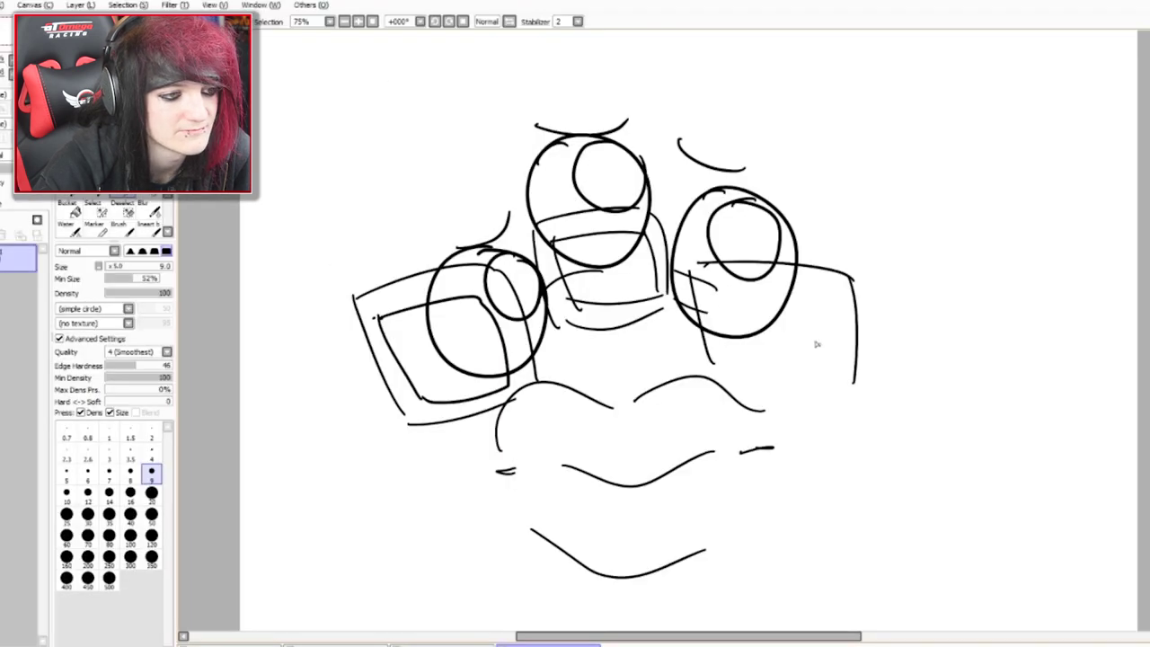
pyautogui.moveTo(724, 284); pyautogui.dragTo(722, 345)
pyautogui.moveTo(724, 284)
pyautogui.mouseDown()
pyautogui.moveTo(728, 339)
pyautogui.moveTo(795, 282)
pyautogui.mouseUp()
pyautogui.moveTo(731, 341); pyautogui.dragTo(731, 361)
pyautogui.moveTo(793, 283)
pyautogui.mouseDown()
pyautogui.moveTo(839, 361)
pyautogui.moveTo(729, 371)
pyautogui.mouseUp()
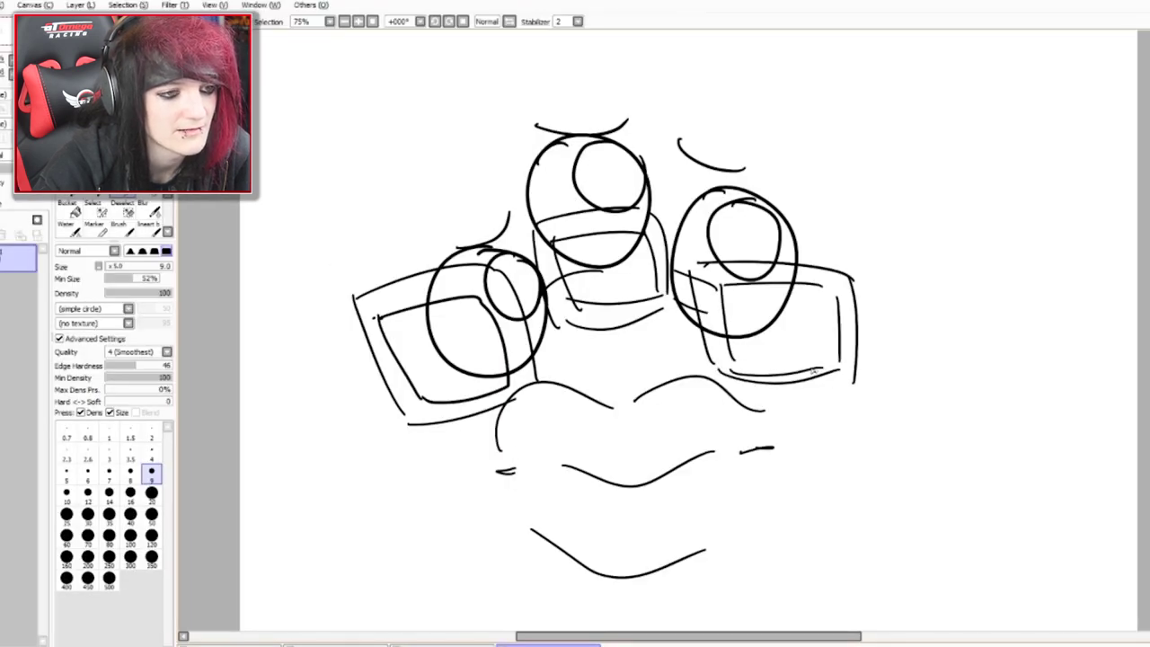
pyautogui.moveTo(629, 319); pyautogui.dragTo(584, 341)
# - Draw the cap's long, slightly rising brim line across the forehead above the three eyes
pyautogui.scroll(3, 1075, 229)
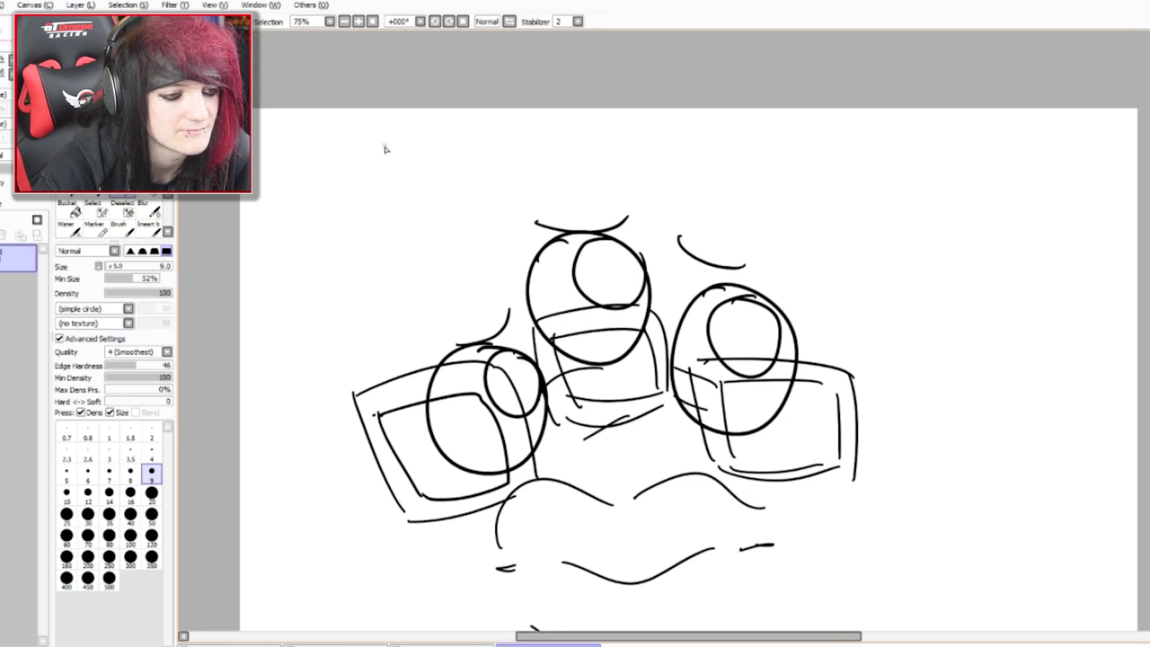
pyautogui.moveTo(477, 164); pyautogui.dragTo(519, 195)
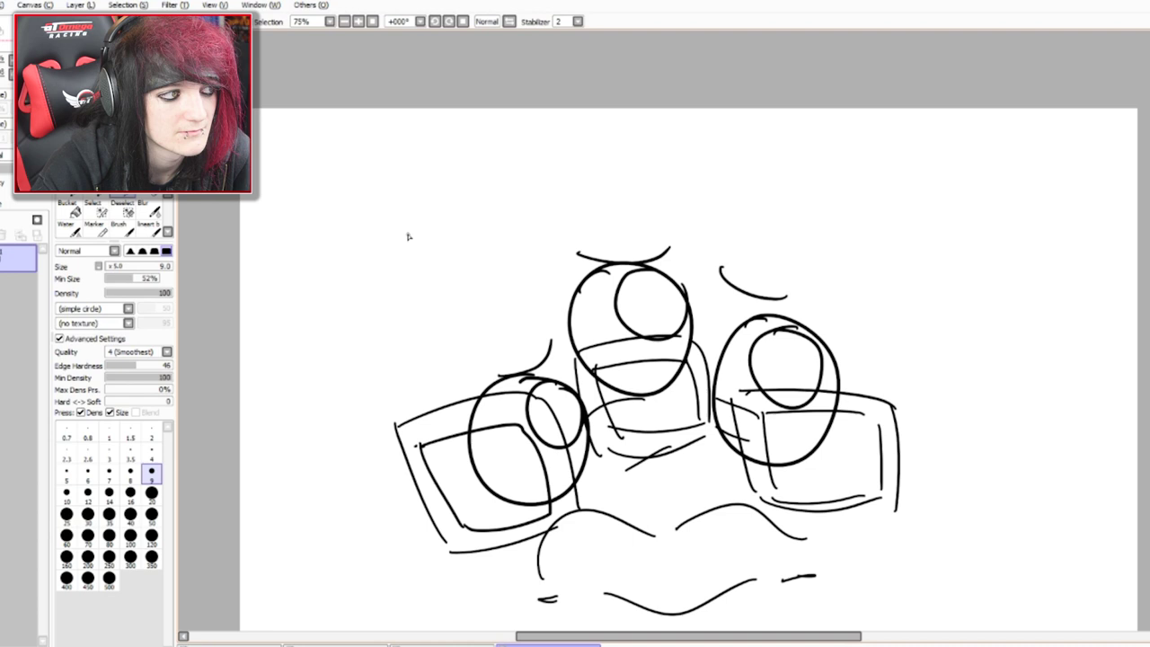
pyautogui.moveTo(405, 230)
pyautogui.mouseDown()
pyautogui.moveTo(879, 214)
pyautogui.moveTo(870, 176)
pyautogui.mouseUp()
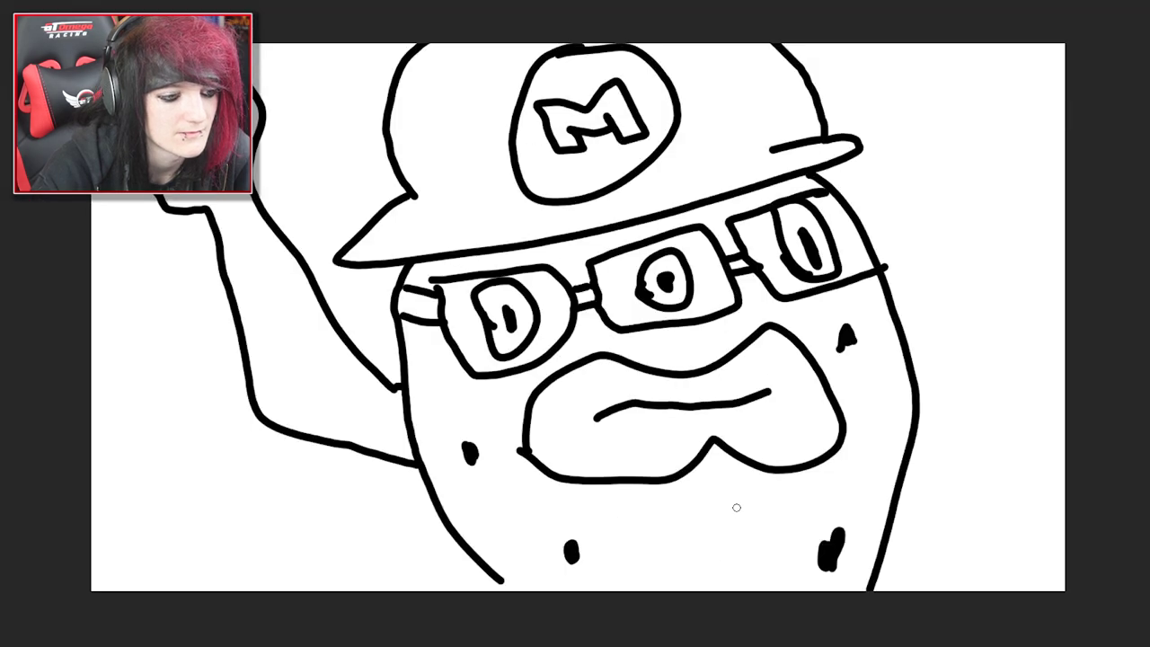
# - Add a black mole to the chin of the M-cap face and a short dash on the cap above its brim
pyautogui.moveTo(737, 501); pyautogui.dragTo(738, 517)
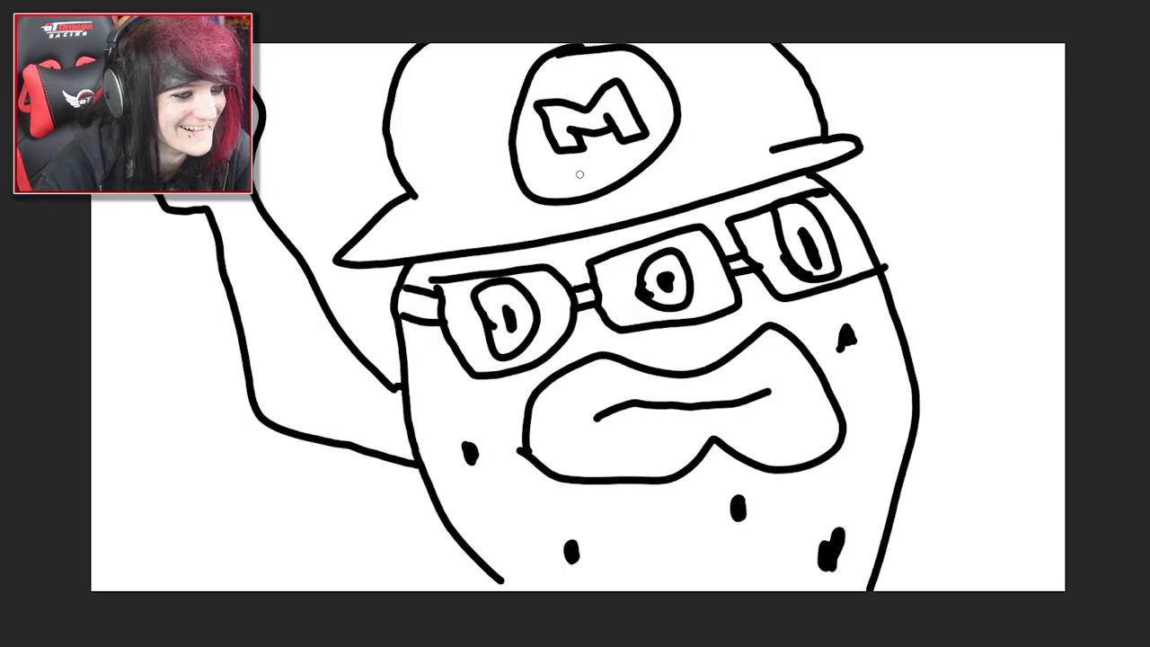
pyautogui.moveTo(450, 207); pyautogui.dragTo(467, 211)
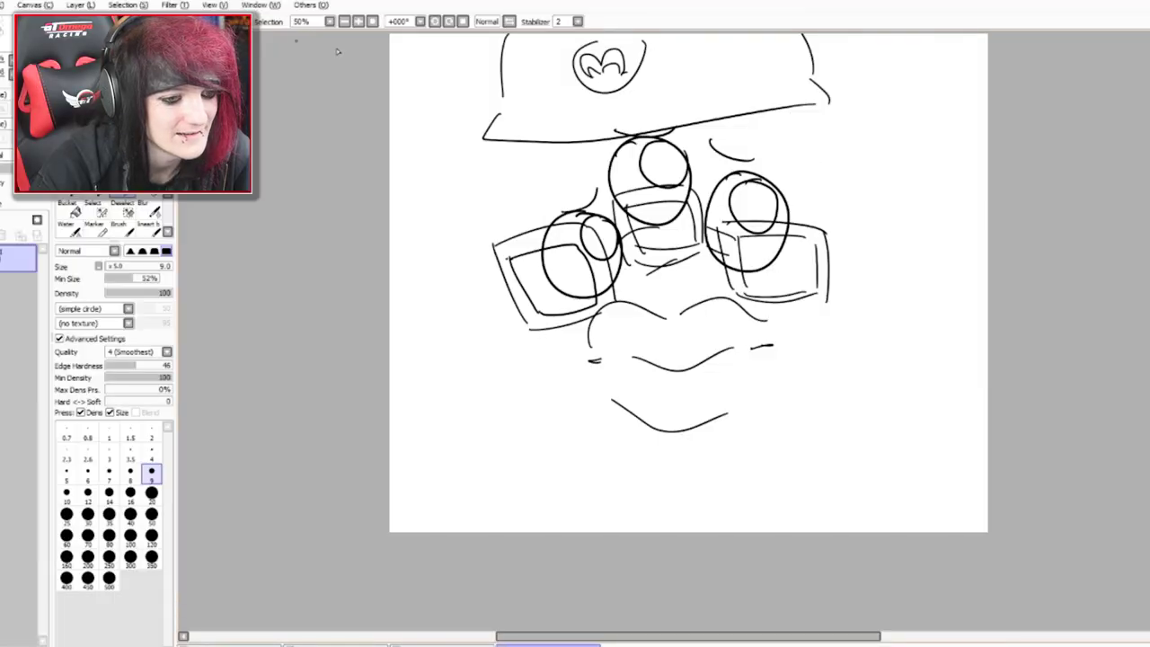
# - Sketch long curved hair strands down the left side of the three-eyed face and a collar line at the neck
pyautogui.moveTo(499, 160); pyautogui.dragTo(477, 481)
pyautogui.moveTo(486, 331); pyautogui.dragTo(570, 503)
pyautogui.moveTo(474, 329); pyautogui.dragTo(442, 453)
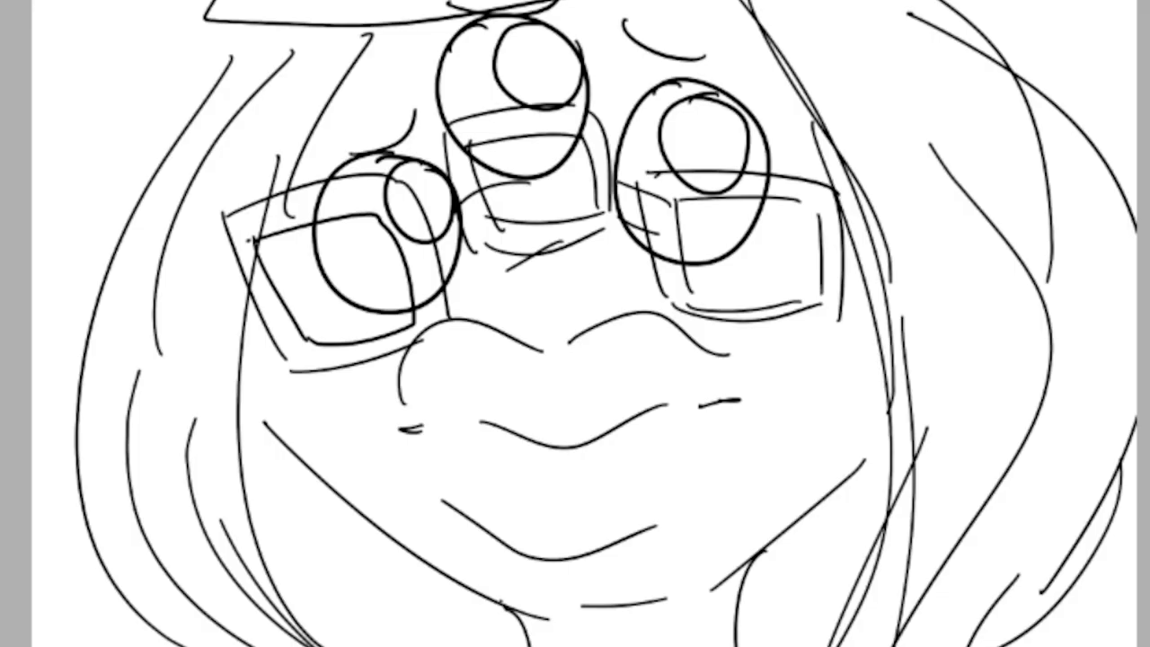
pyautogui.moveTo(742, 613); pyautogui.dragTo(822, 640)
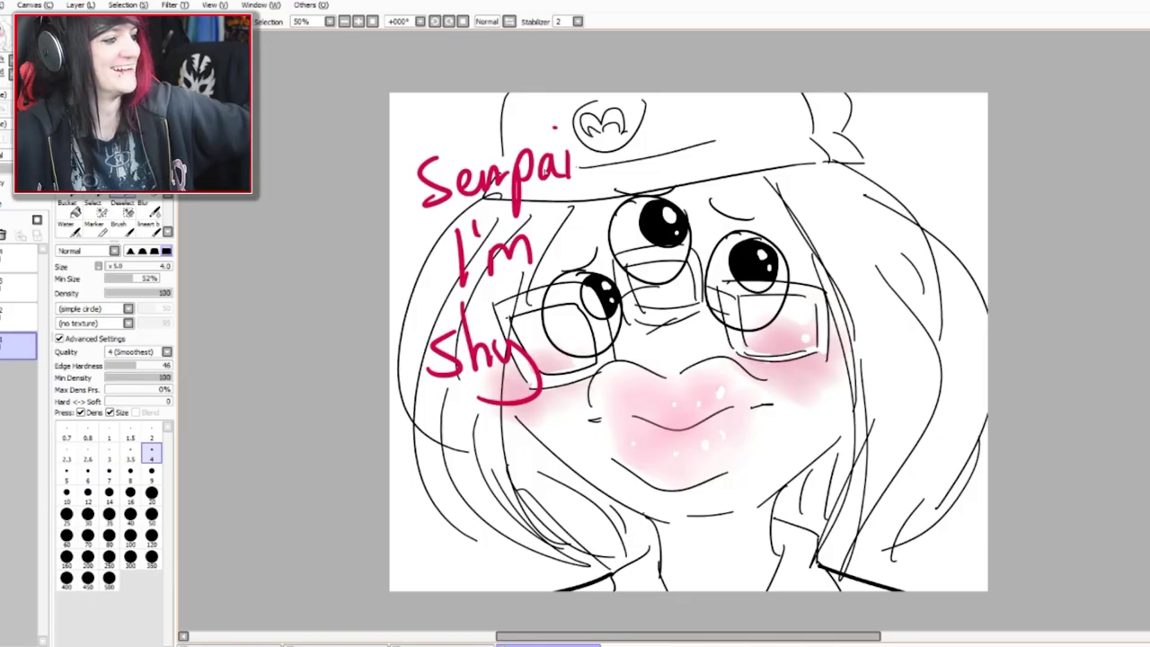
# - Add thin outer hair strands on both sides of the three-eyed head with the size 4 brush on the bottom layer
pyautogui.click(18, 286)
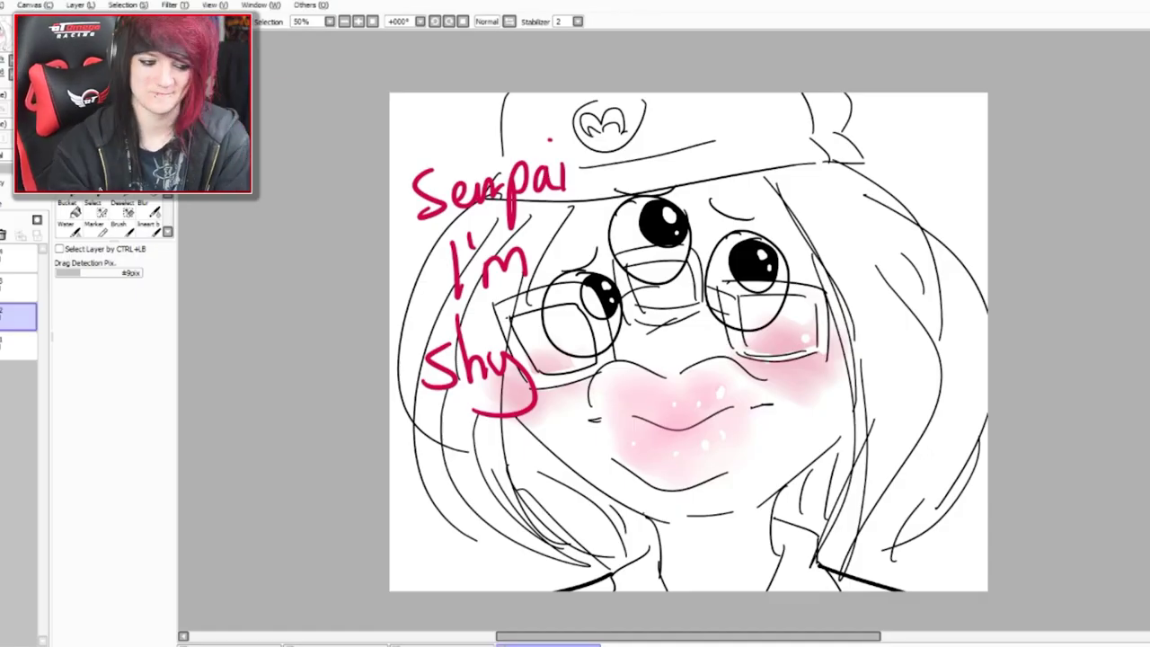
pyautogui.click(75, 232)
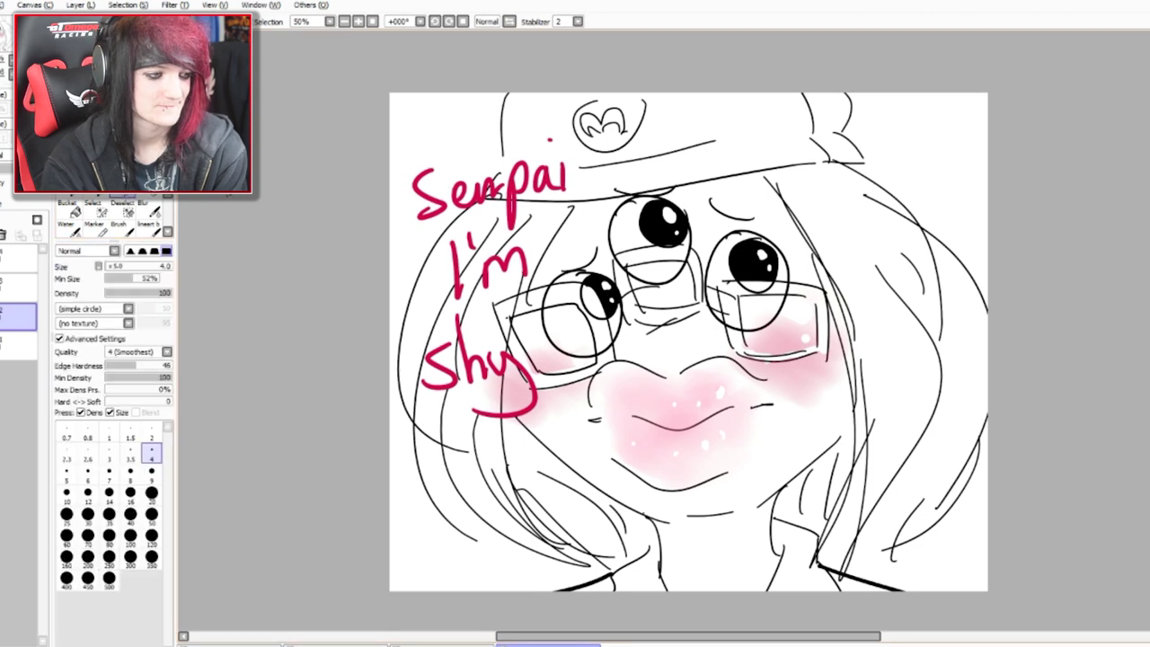
pyautogui.click(18, 345)
pyautogui.moveTo(868, 161); pyautogui.dragTo(1016, 256)
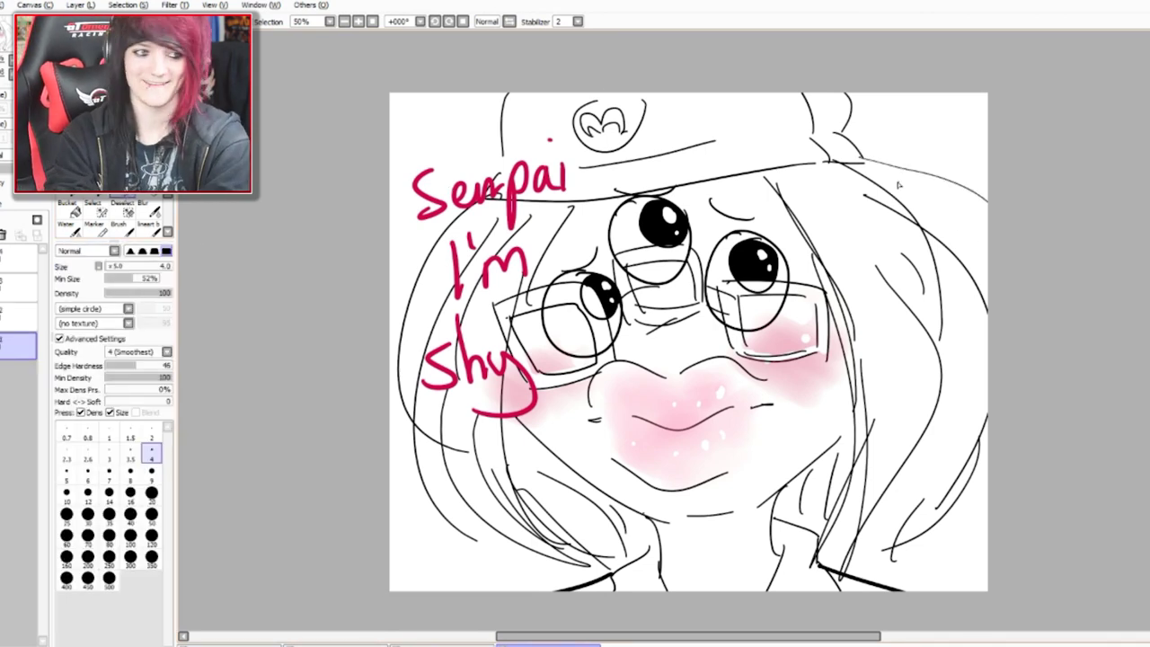
pyautogui.moveTo(898, 184); pyautogui.dragTo(987, 270)
pyautogui.moveTo(439, 226); pyautogui.dragTo(391, 297)
pyautogui.moveTo(400, 422); pyautogui.dragTo(513, 550)
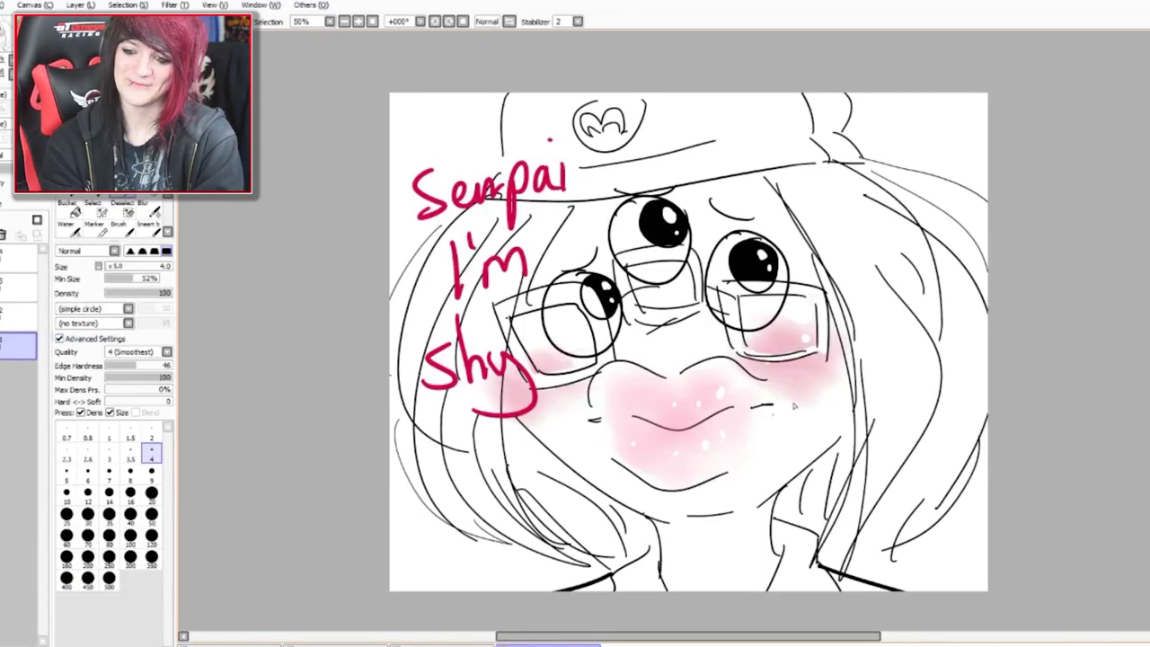
# - Try four thin horizontal strokes in the blank area right of the cap and undo them all
pyautogui.click(345, 20)
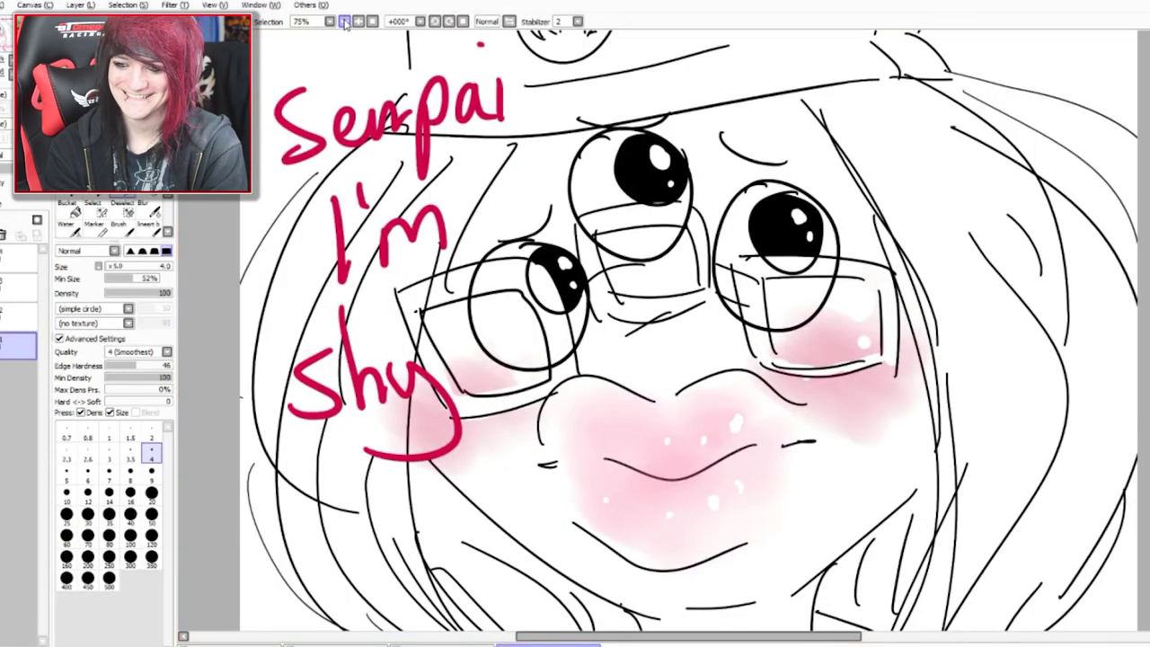
pyautogui.click(345, 22)
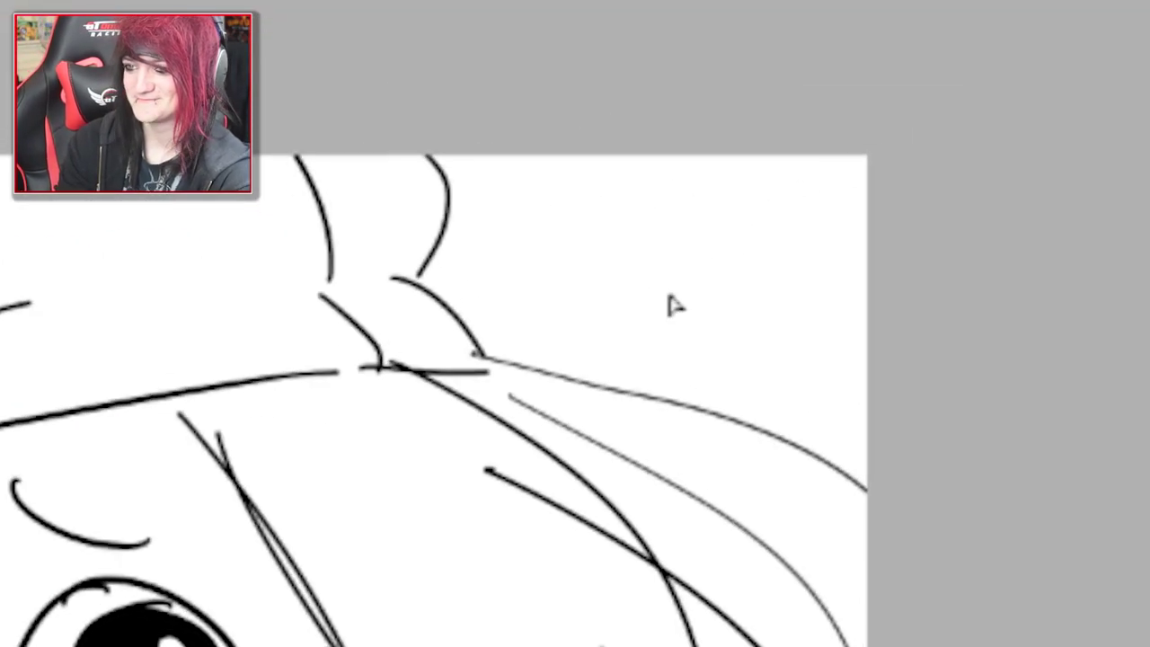
pyautogui.moveTo(900, 132); pyautogui.dragTo(935, 130)
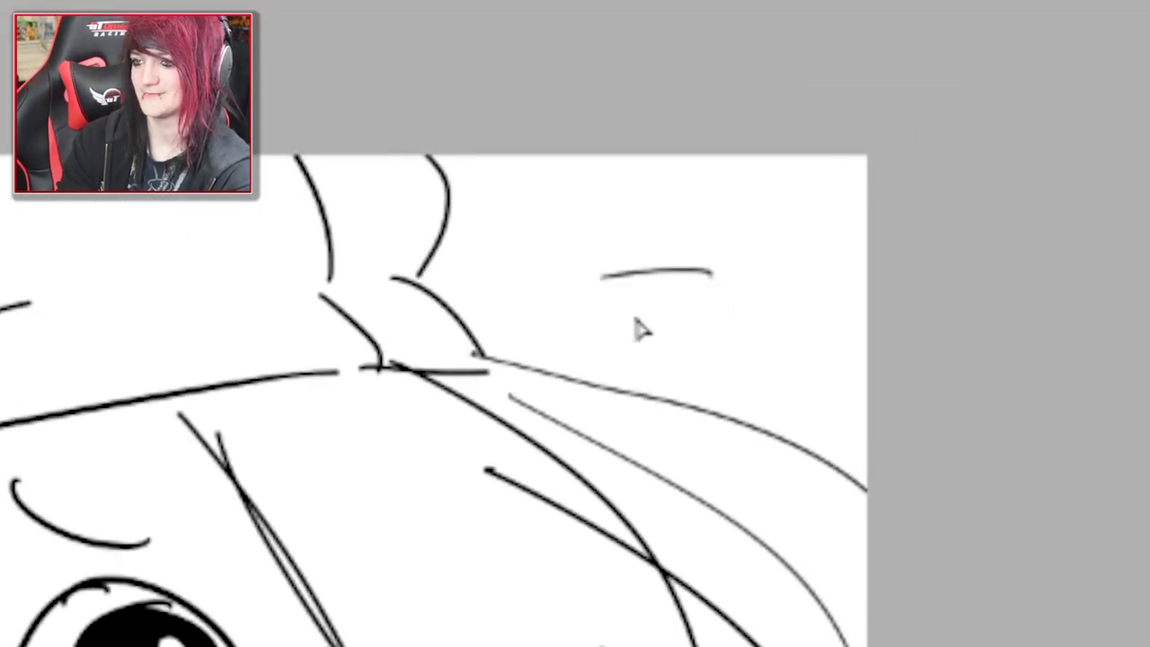
pyautogui.moveTo(641, 292); pyautogui.dragTo(673, 292)
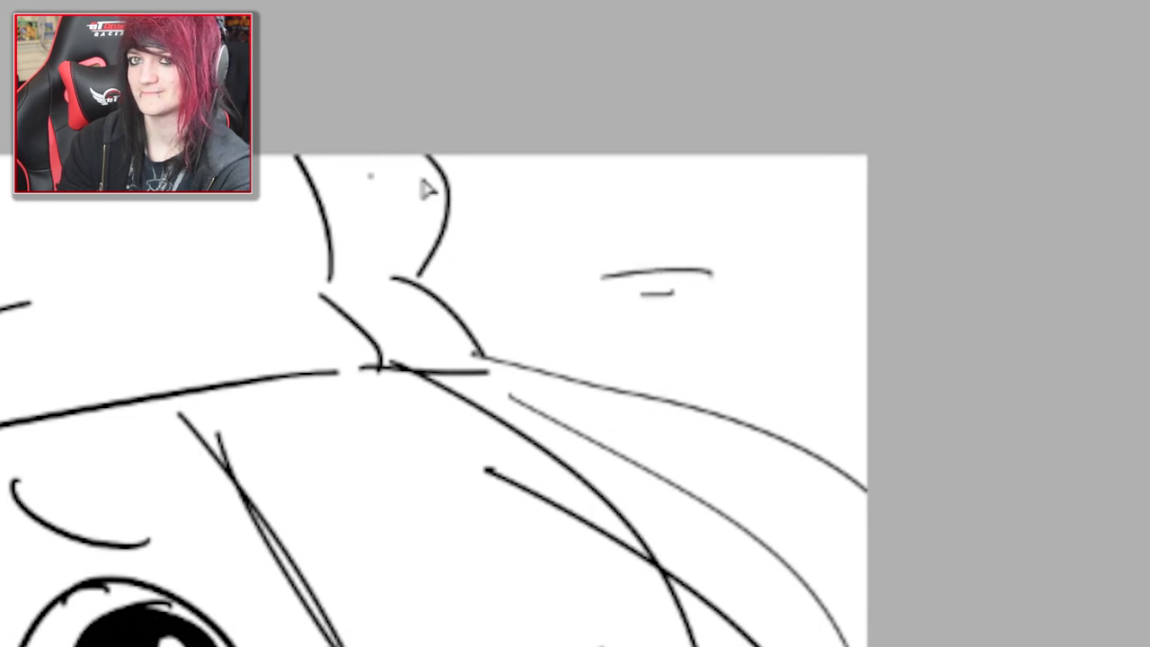
pyautogui.moveTo(657, 344); pyautogui.dragTo(909, 341)
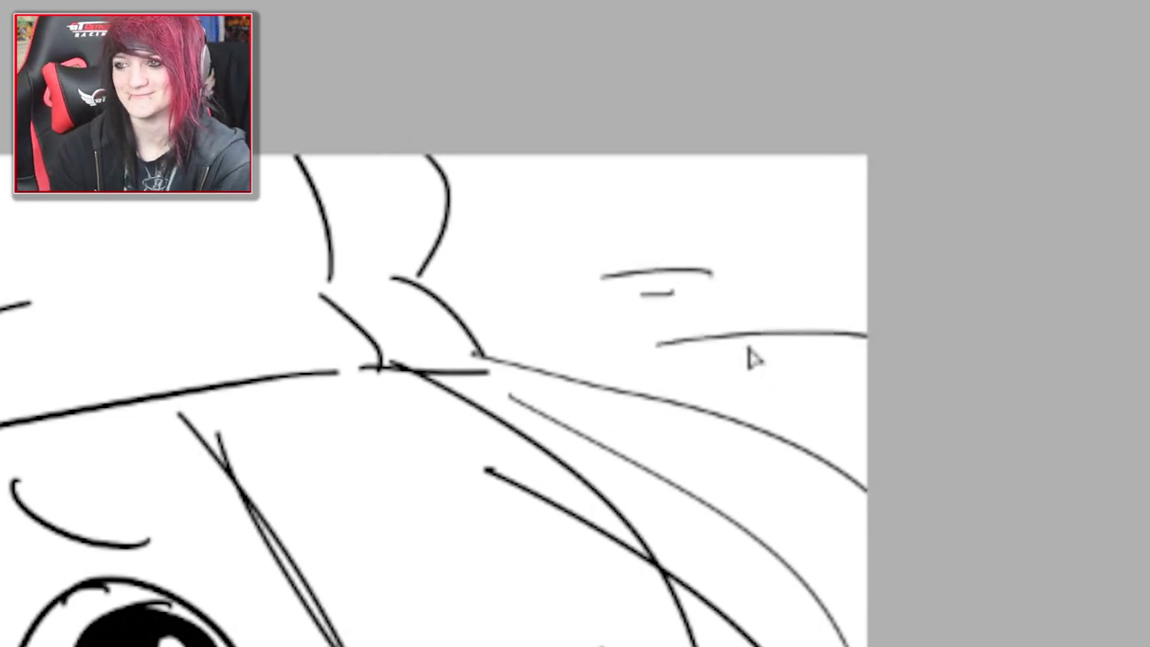
pyautogui.moveTo(755, 340); pyautogui.dragTo(791, 338)
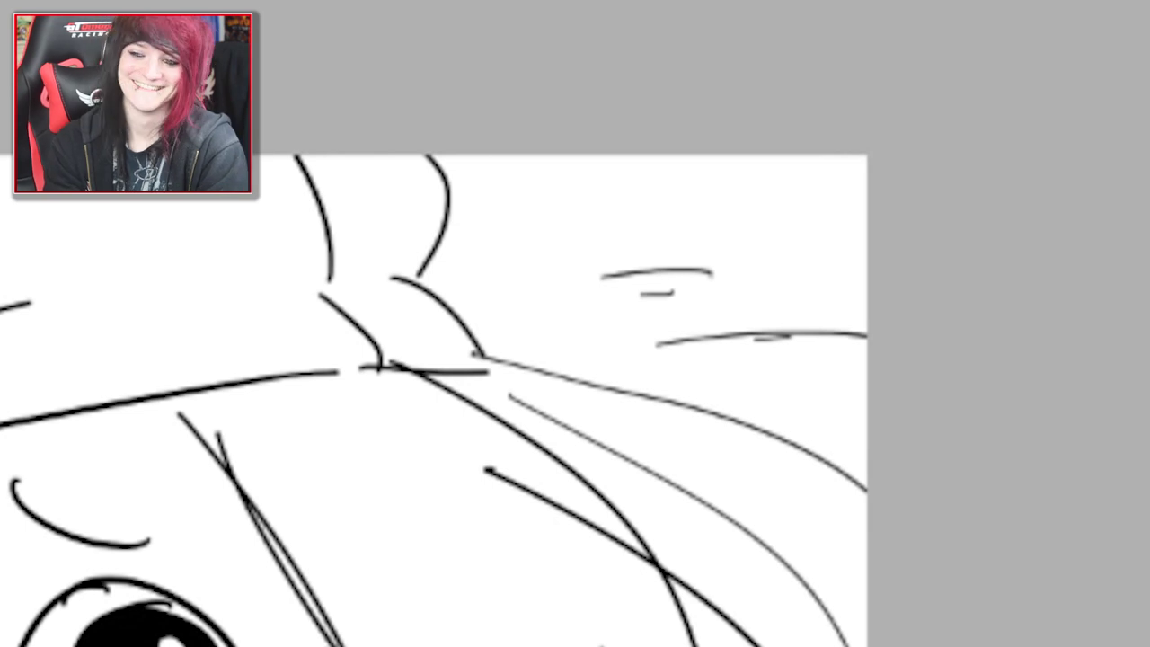
pyautogui.hotkey('ctrl', 'z')
pyautogui.hotkey('ctrl', 'z')
pyautogui.hotkey('ctrl', 'z')
pyautogui.hotkey('ctrl', 'z')
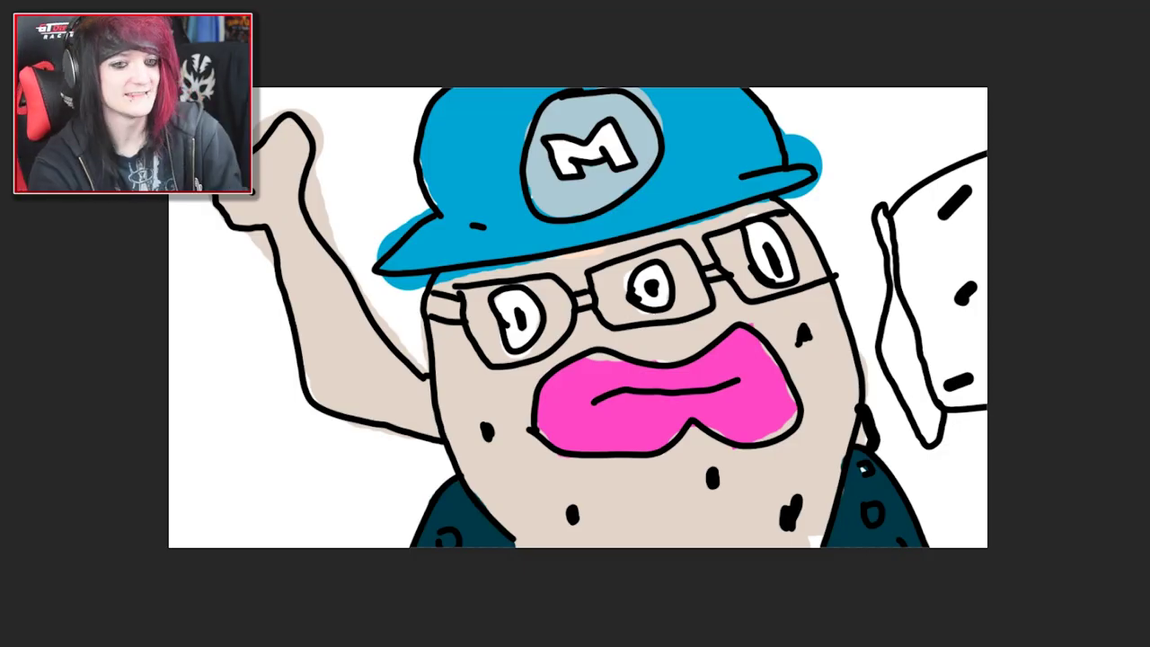
# - Try to transform the coloured M-cap drawing with Free Transform
pyautogui.hotkey('ctrl', 't')
pyautogui.rightClick(1021, 303)
pyautogui.click(1043, 536)
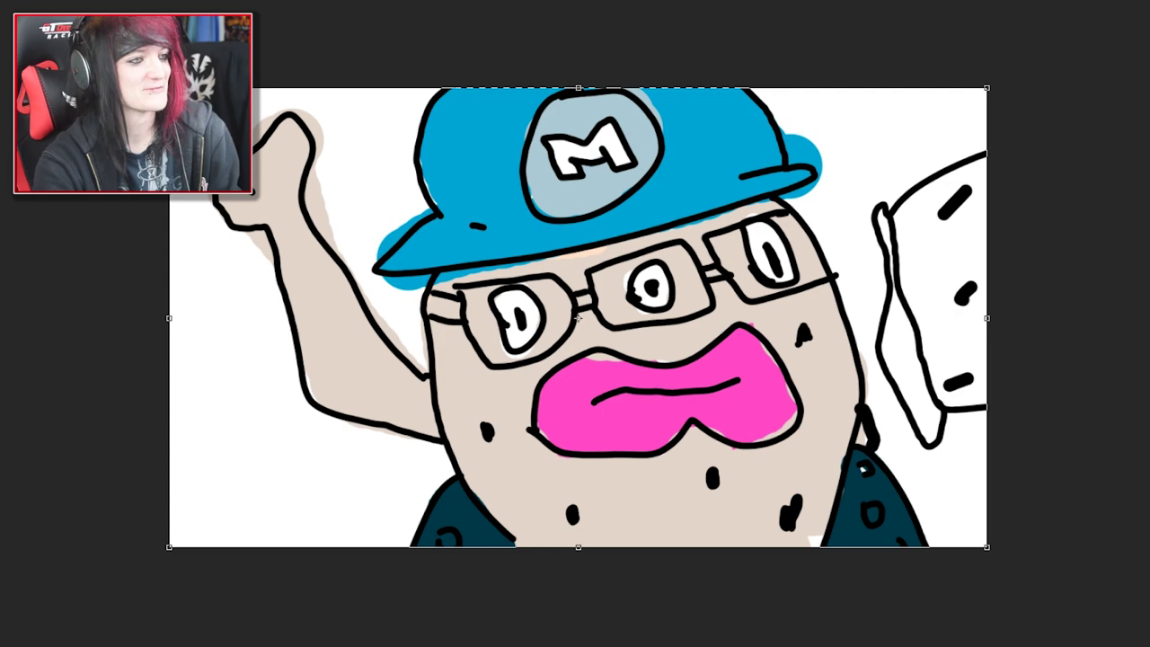
pyautogui.press('b')
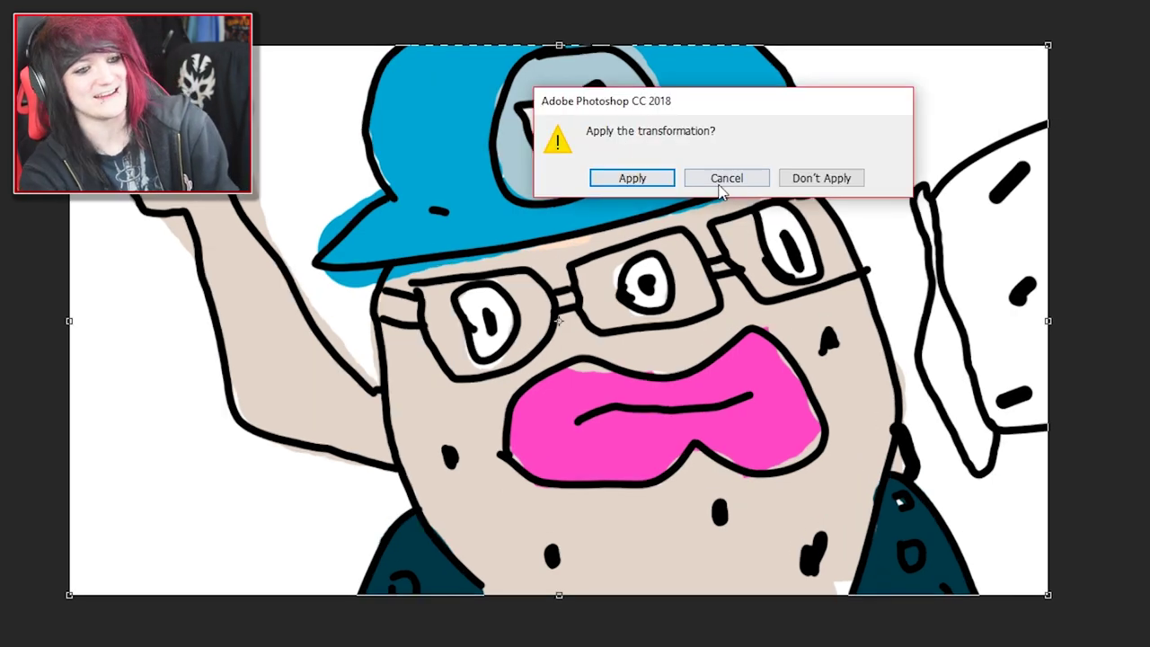
pyautogui.press('Return')
# - Try a brush stroke inside the letter M on the blue cap's emblem and undo it
pyautogui.scroll(3, 620, 320)
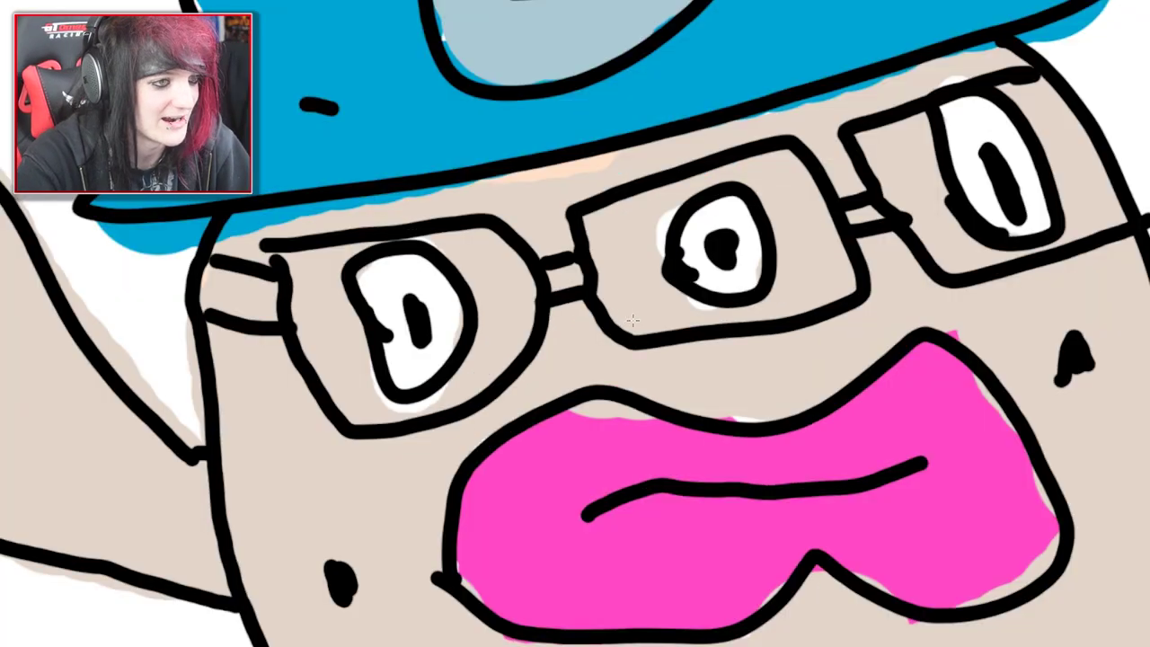
pyautogui.scroll(-2, 619, 320)
pyautogui.scroll(4, 617, 56)
pyautogui.scroll(3, 617, 56)
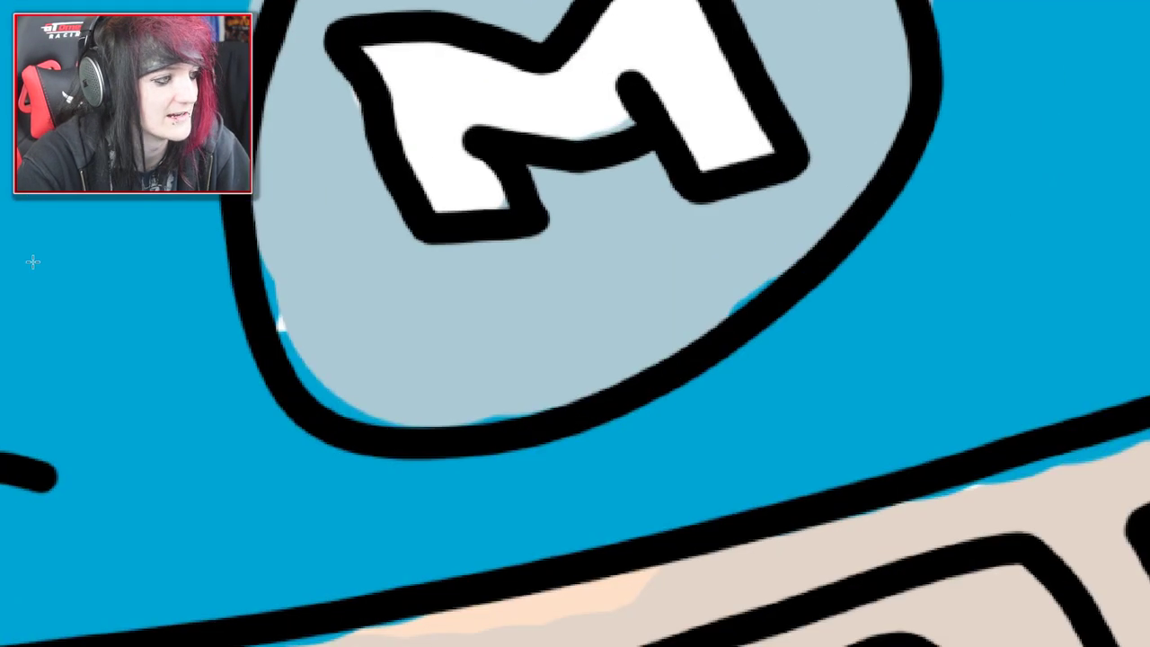
pyautogui.click(591, 106)
pyautogui.press('Return')
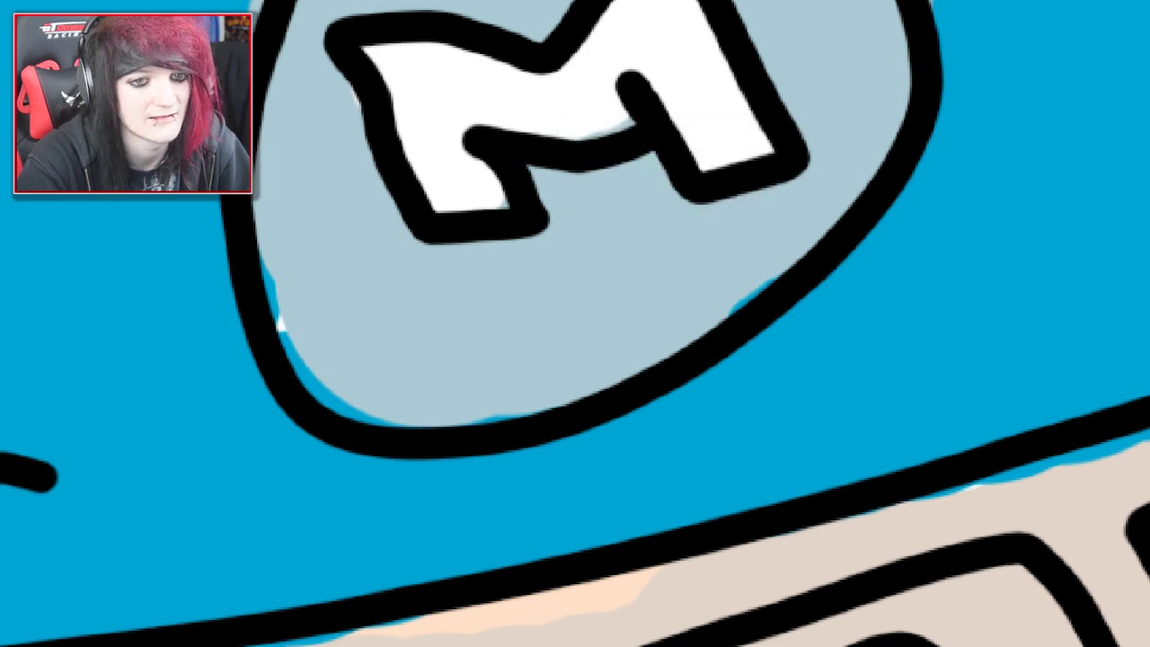
pyautogui.moveTo(487, 87); pyautogui.dragTo(561, 95)
pyautogui.hotkey('ctrl', 'z')
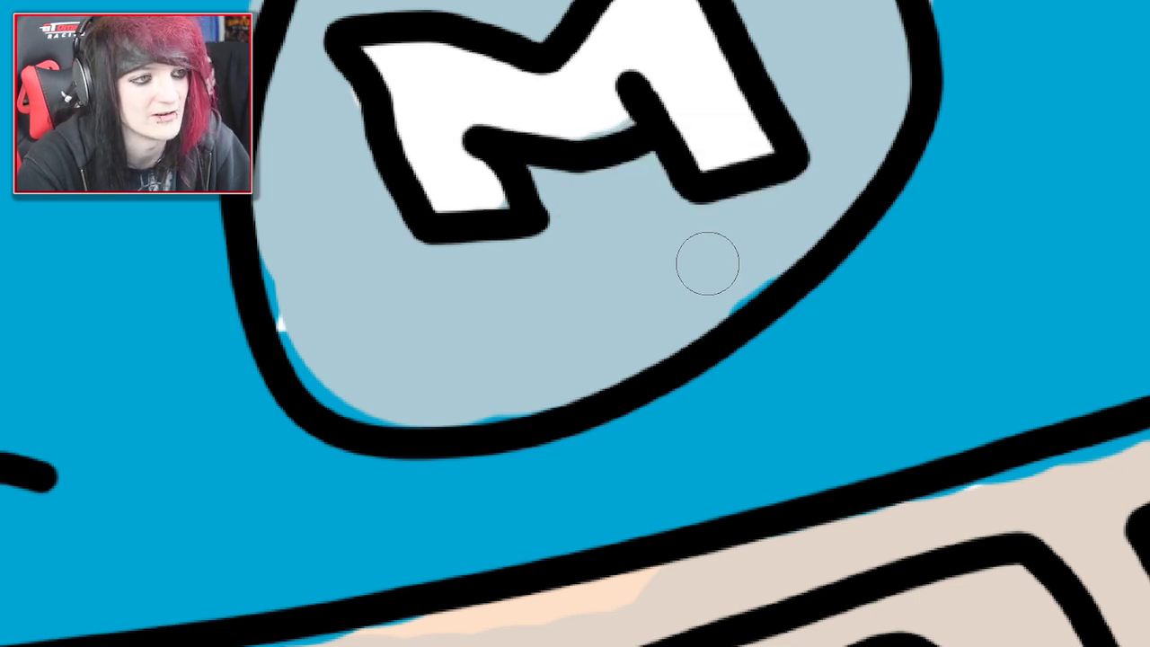
pyautogui.scroll(-5, 706, 261)
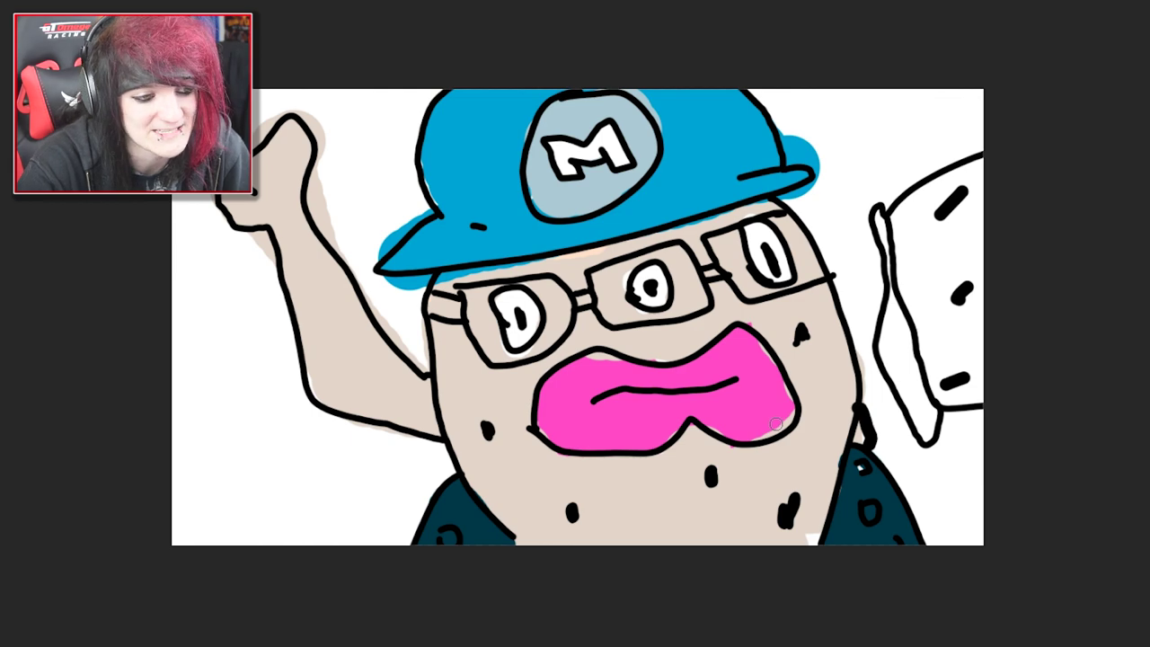
# - Look over the pink lips of the M-cap drawing, and browse the picture replies on Twitter for the following challenge
pyautogui.scroll(4, 775, 423)
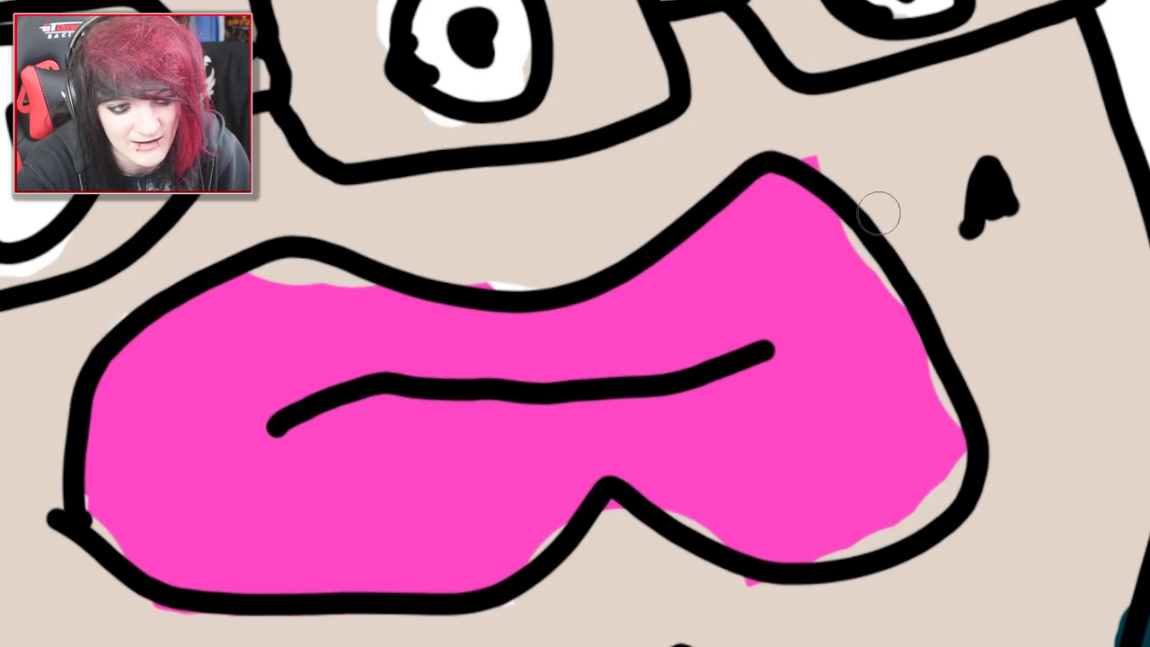
pyautogui.scroll(-2, 716, 352)
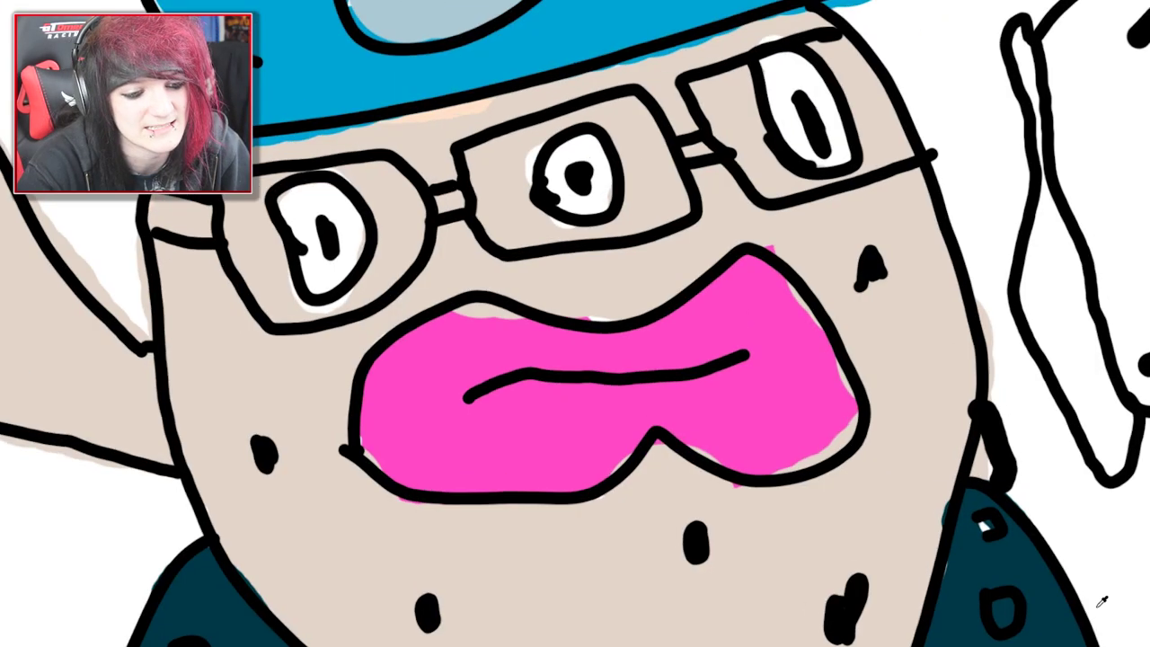
pyautogui.scroll(-3, 1103, 601)
pyautogui.scroll(1, 890, 530)
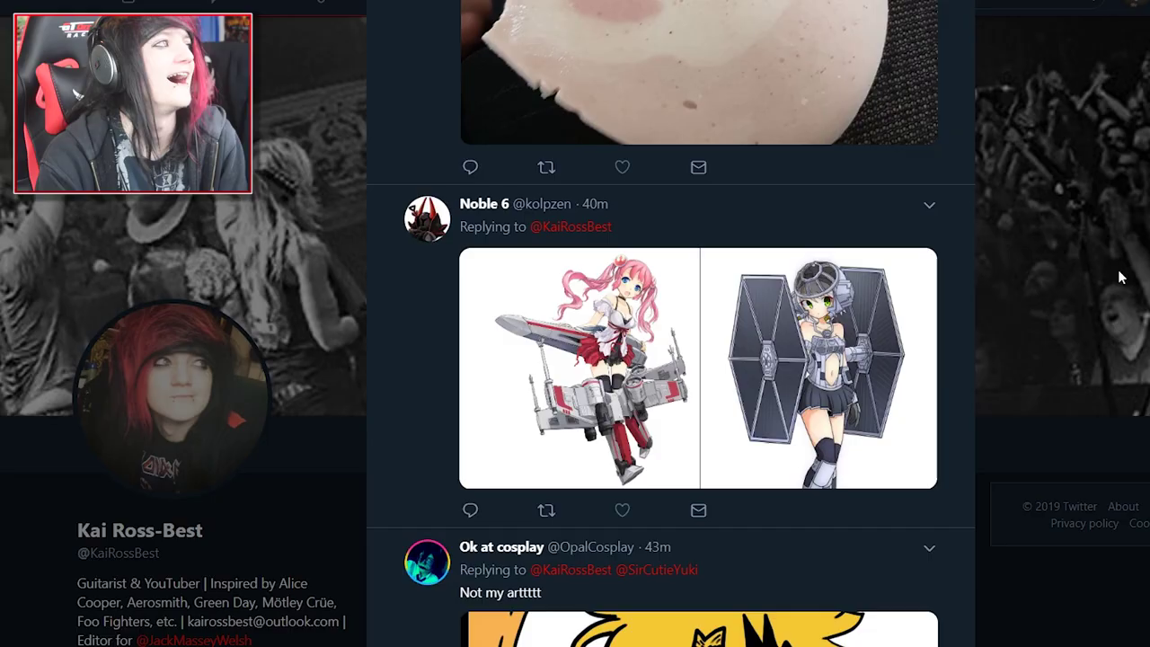
pyautogui.scroll(-10, 1119, 274)
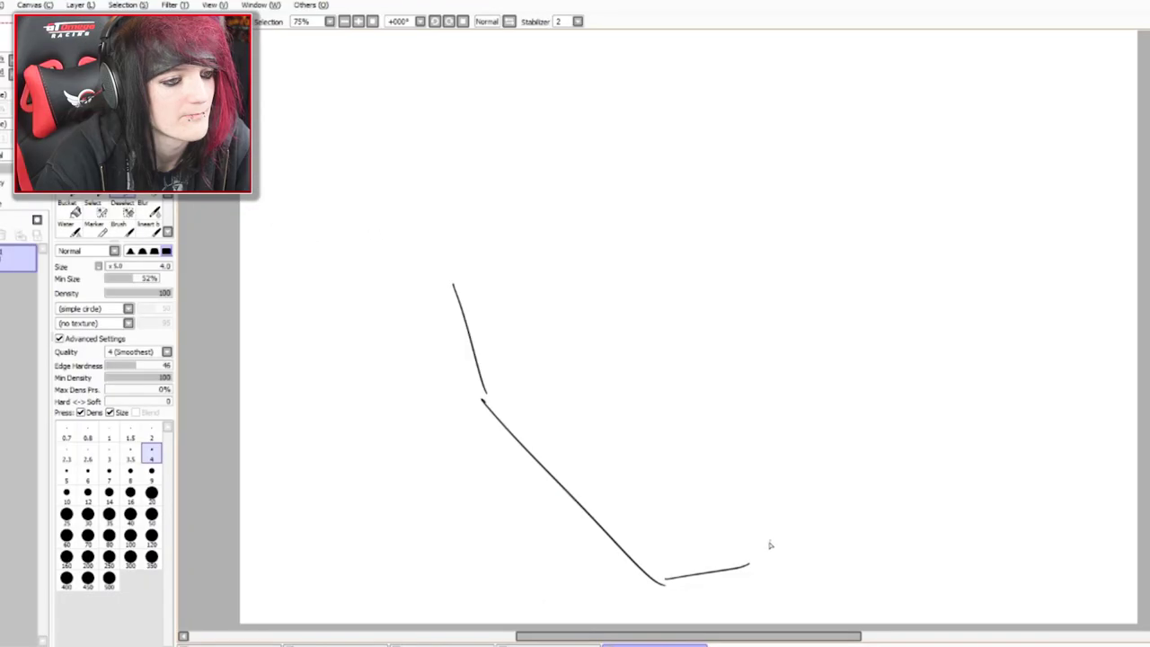
# - Draw the right side of the face and long curved fringe strands meeting in a point between the cheeks with the size 4 brush
pyautogui.moveTo(760, 550); pyautogui.dragTo(808, 261)
pyautogui.moveTo(493, 87); pyautogui.dragTo(650, 333)
pyautogui.hotkey('ctrl', 'z')
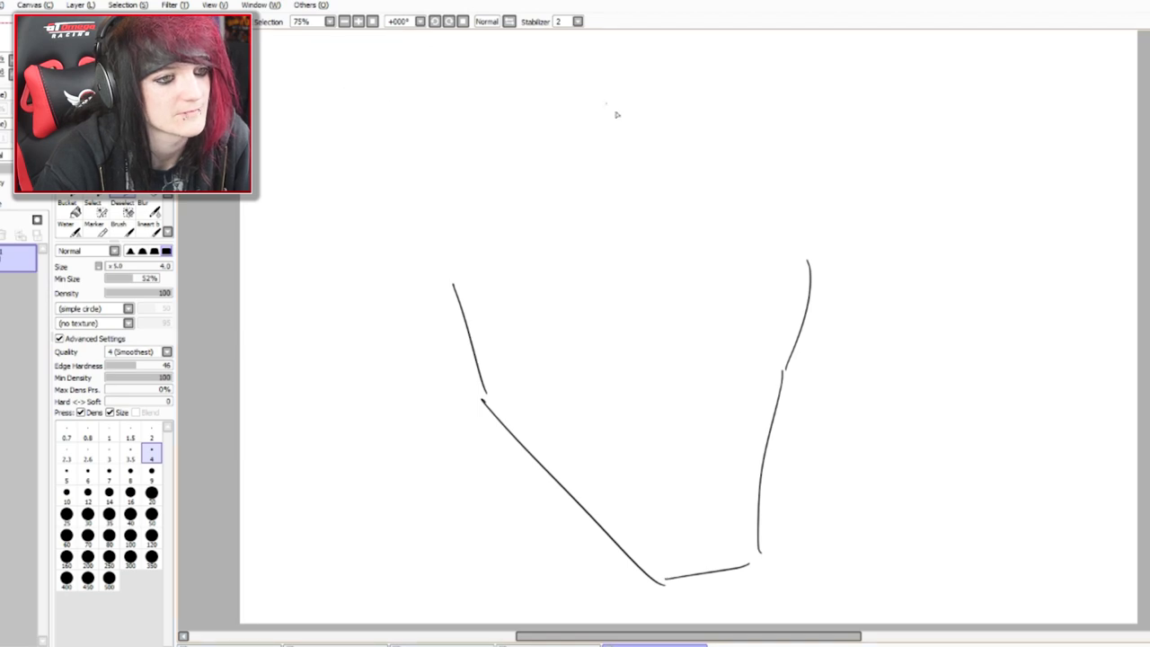
pyautogui.moveTo(495, 86)
pyautogui.mouseDown()
pyautogui.moveTo(689, 318)
pyautogui.moveTo(723, 50)
pyautogui.mouseUp()
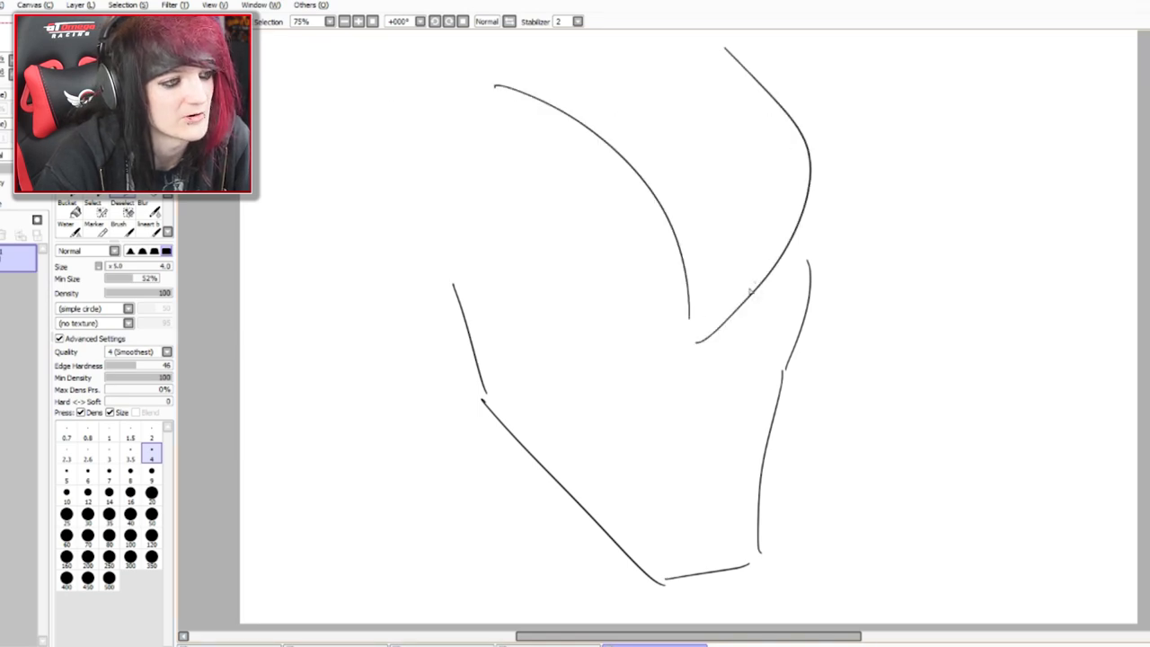
pyautogui.moveTo(746, 310); pyautogui.dragTo(790, 37)
pyautogui.moveTo(449, 88); pyautogui.dragTo(634, 184)
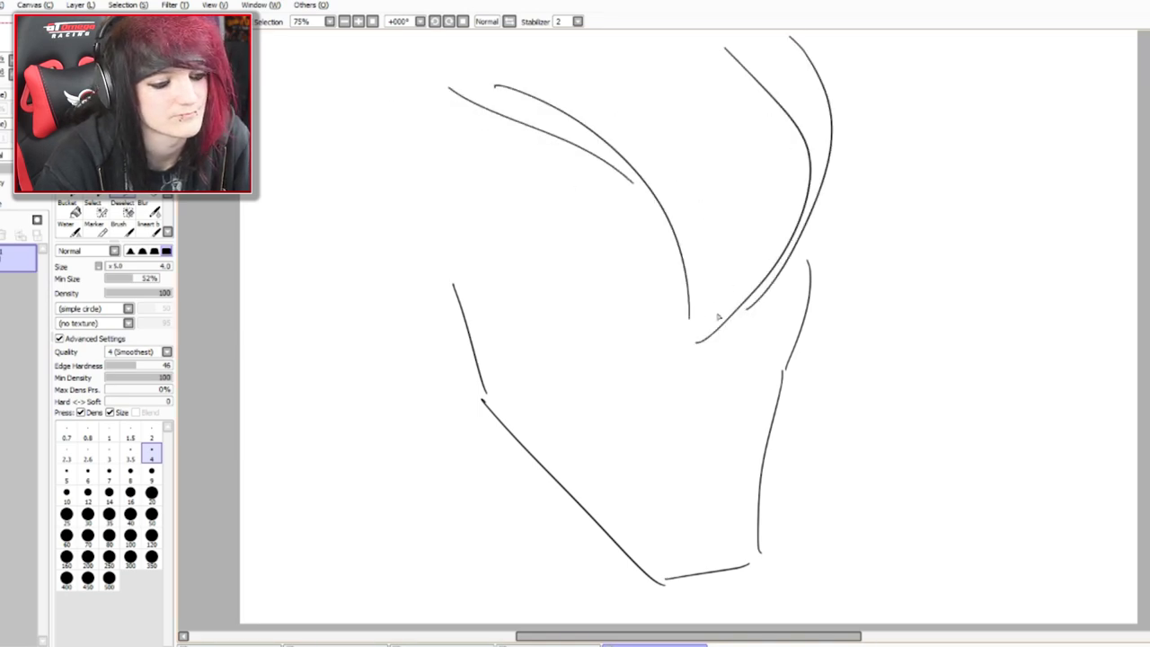
pyautogui.moveTo(698, 341); pyautogui.dragTo(738, 206)
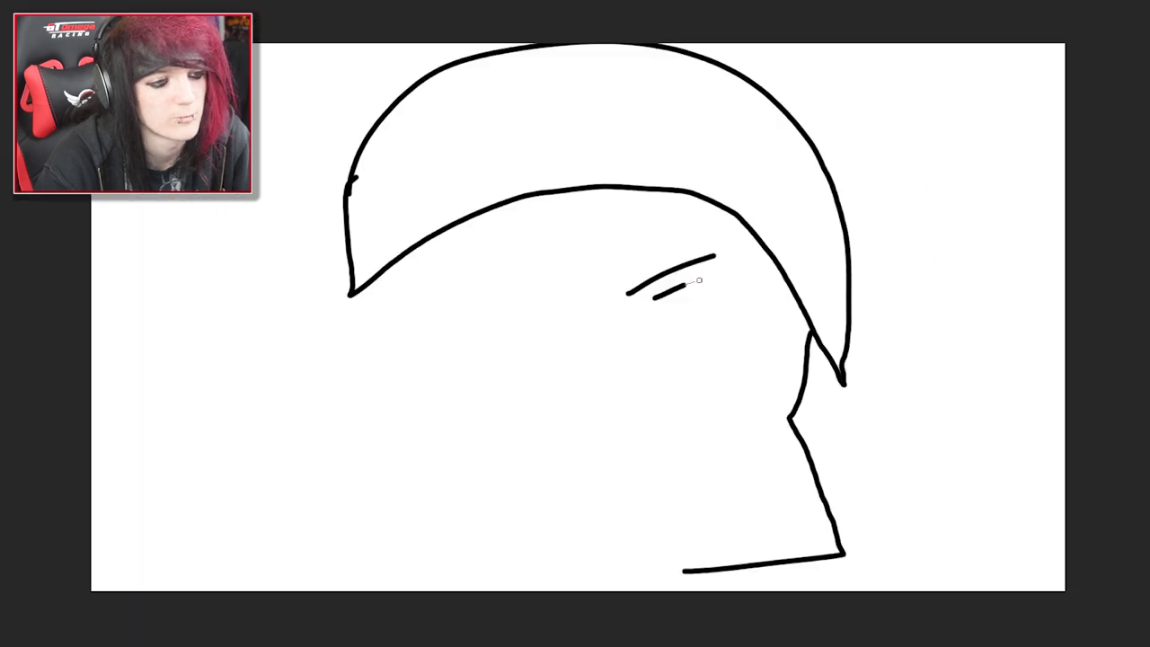
# - Draw the right eye's outline beneath the slanted brow in the thick-lined portrait, and add the iris edge to the narrow eye in the thin-lined one
pyautogui.moveTo(653, 300)
pyautogui.mouseDown()
pyautogui.moveTo(689, 366)
pyautogui.moveTo(653, 299)
pyautogui.mouseUp()
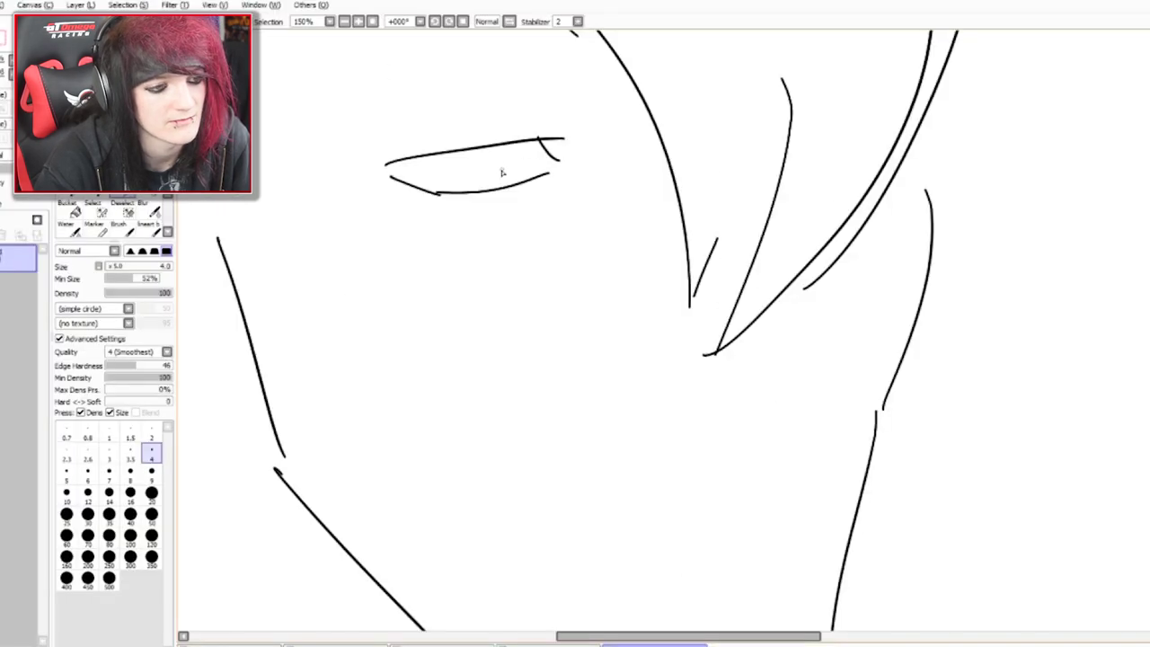
pyautogui.moveTo(525, 143); pyautogui.dragTo(503, 184)
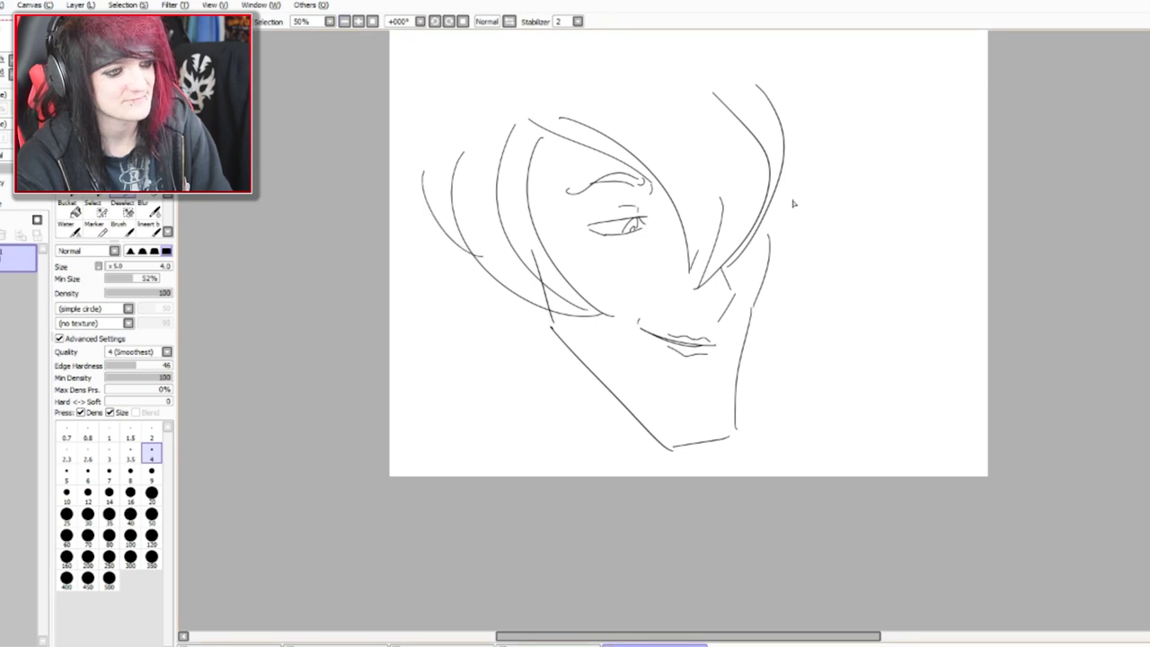
# - Try outer hair strands along the right side of the thin-lined head and undo the last two
pyautogui.moveTo(774, 284); pyautogui.dragTo(798, 164)
pyautogui.moveTo(787, 261)
pyautogui.mouseDown()
pyautogui.moveTo(832, 126)
pyautogui.moveTo(764, 44)
pyautogui.mouseUp()
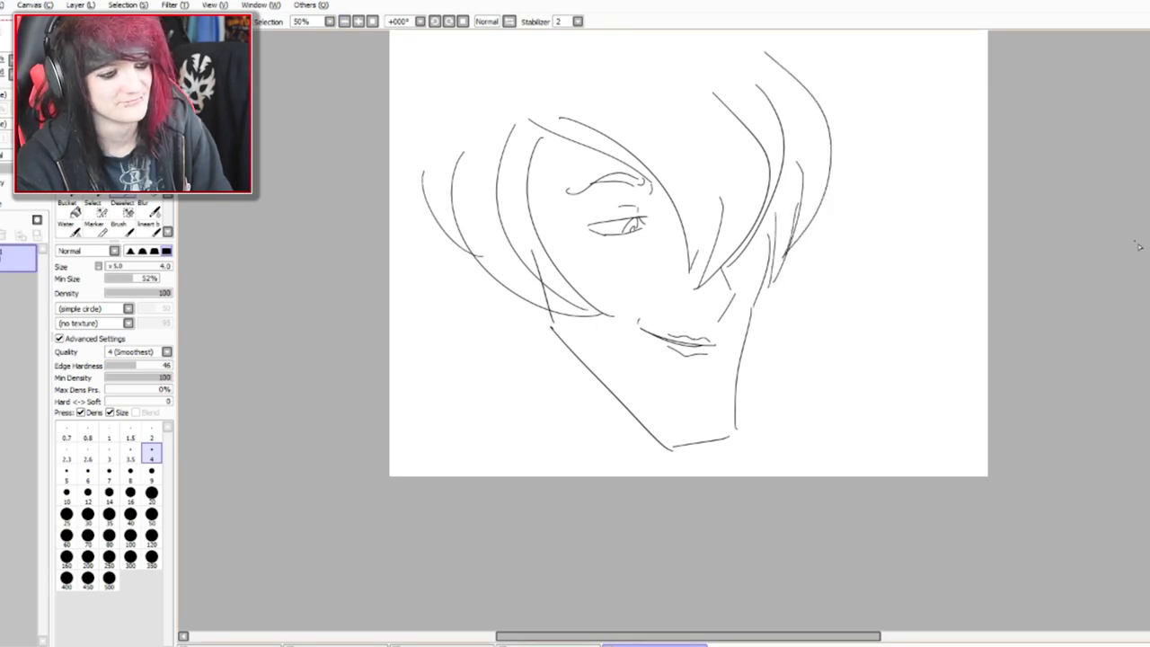
pyautogui.hotkey('ctrl', 'z')
pyautogui.hotkey('ctrl', 'z')
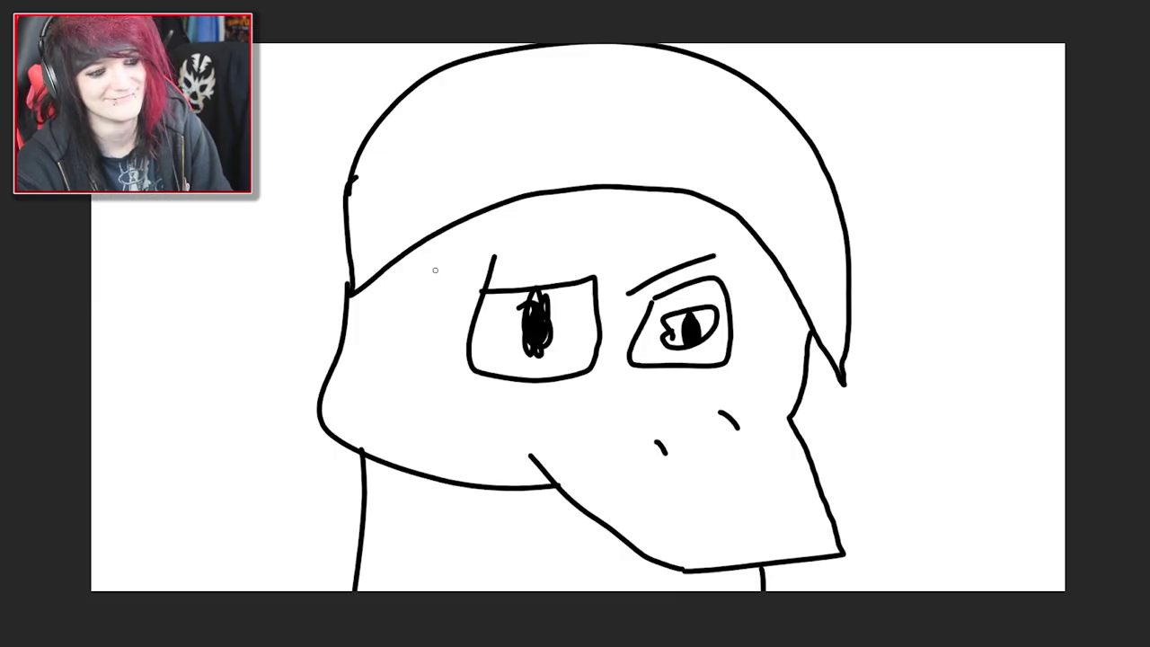
# - Add a second curved hairline beneath the hair's lower edge on the thick-lined portrait, and switch to the tweet in Chrome
pyautogui.moveTo(814, 382)
pyautogui.mouseDown()
pyautogui.moveTo(719, 244)
pyautogui.moveTo(664, 216)
pyautogui.moveTo(447, 235)
pyautogui.mouseUp()
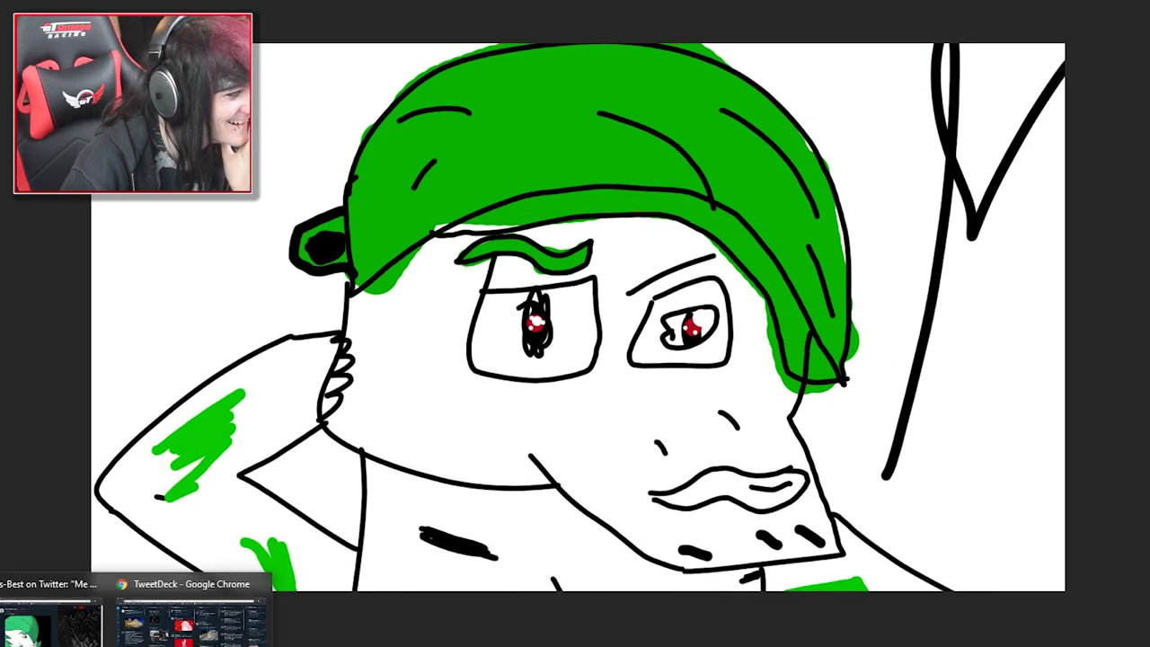
pyautogui.click(63, 620)
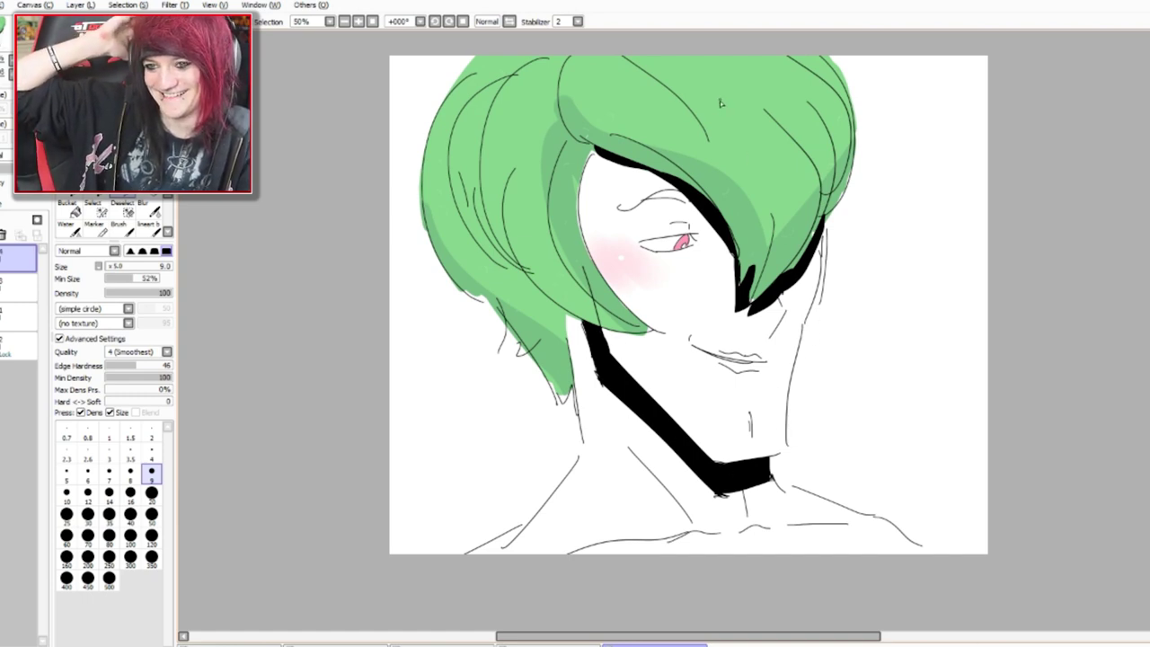
# - Rotate the green-haired portrait to 45 degrees and hand-letter text beginning "SC" above the thin line with the size 9 brush
pyautogui.press('-')
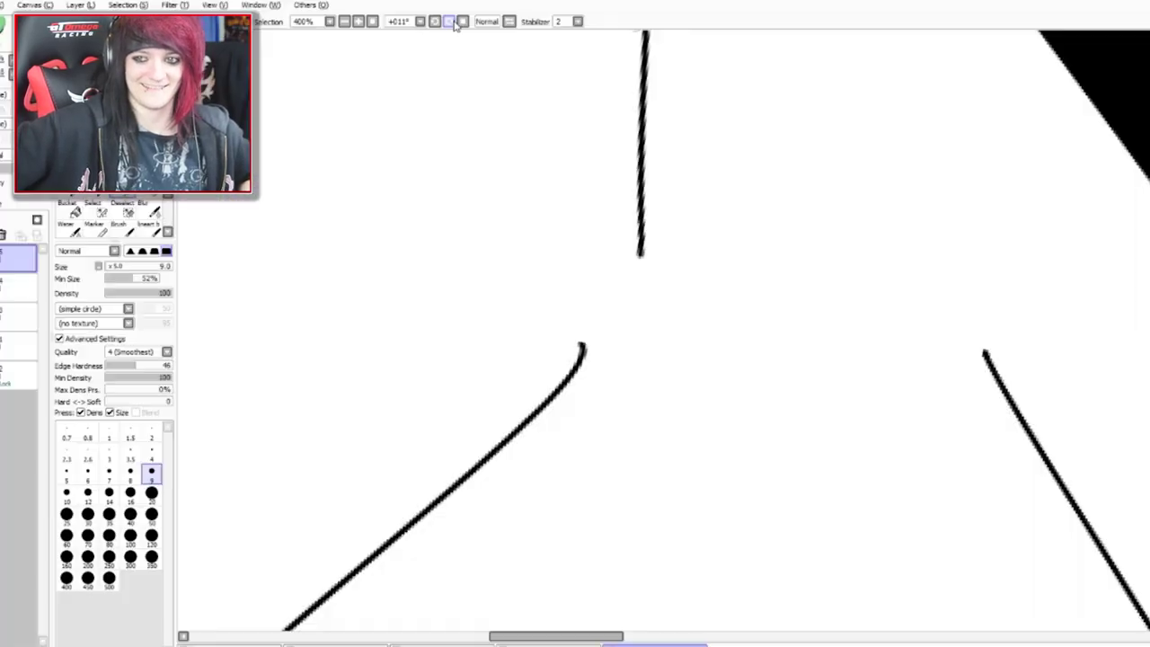
pyautogui.moveTo(370, 224); pyautogui.dragTo(301, 319)
pyautogui.moveTo(433, 231); pyautogui.dragTo(438, 313)
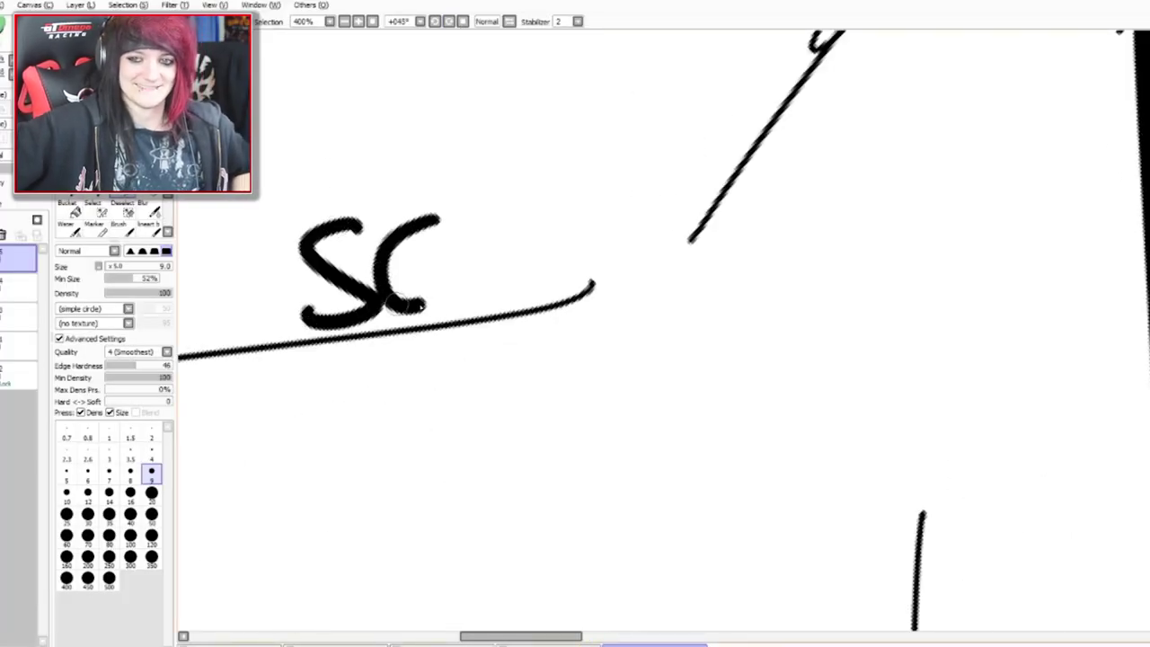
pyautogui.moveTo(467, 216); pyautogui.dragTo(532, 182)
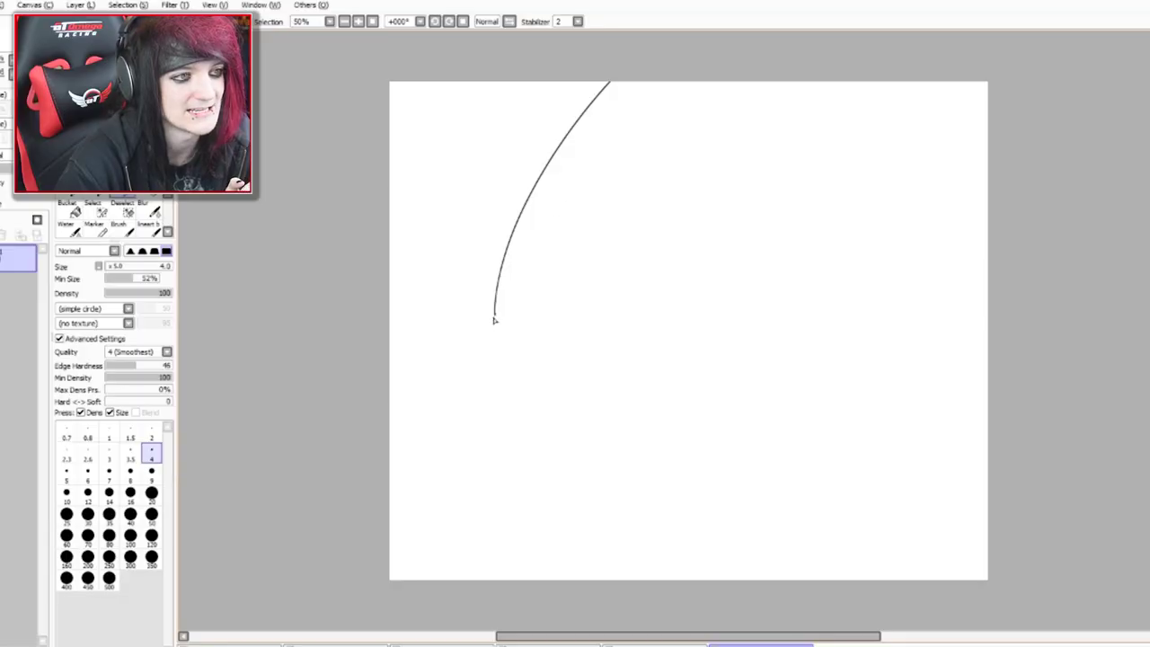
# - Sketch one large ear running off the left canvas edge and a pointed ear on the right with the size 4 brush
pyautogui.moveTo(494, 317)
pyautogui.mouseDown()
pyautogui.moveTo(343, 427)
pyautogui.moveTo(559, 456)
pyautogui.mouseUp()
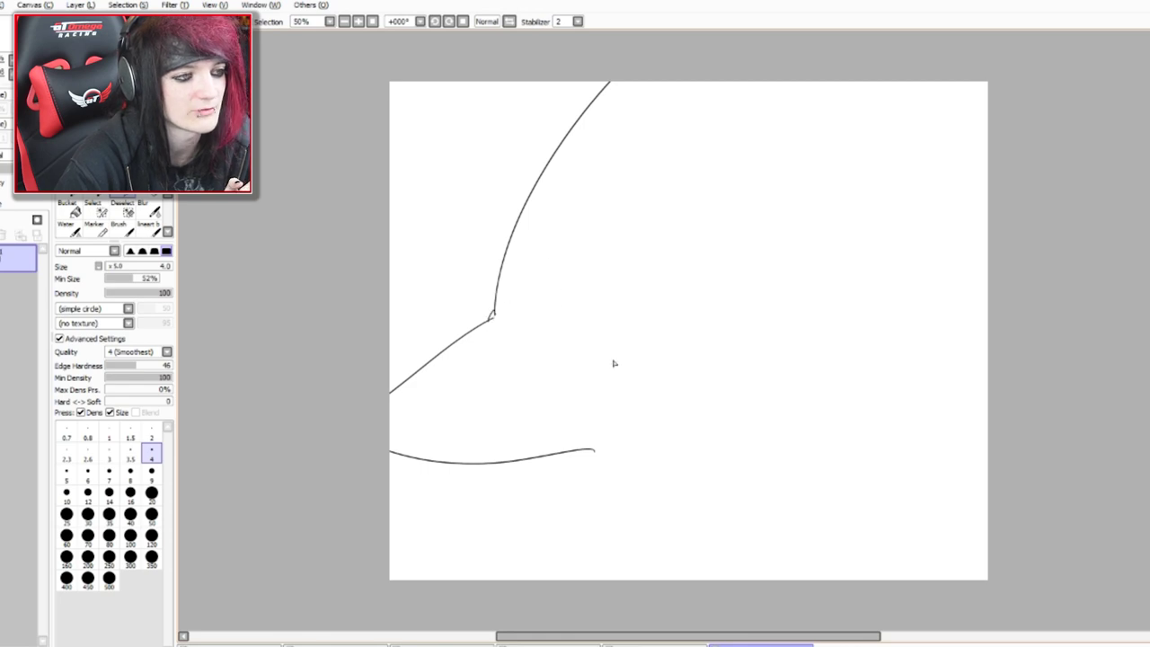
pyautogui.moveTo(608, 402)
pyautogui.mouseDown()
pyautogui.moveTo(676, 192)
pyautogui.moveTo(820, 188)
pyautogui.mouseUp()
pyautogui.moveTo(819, 188); pyautogui.dragTo(875, 283)
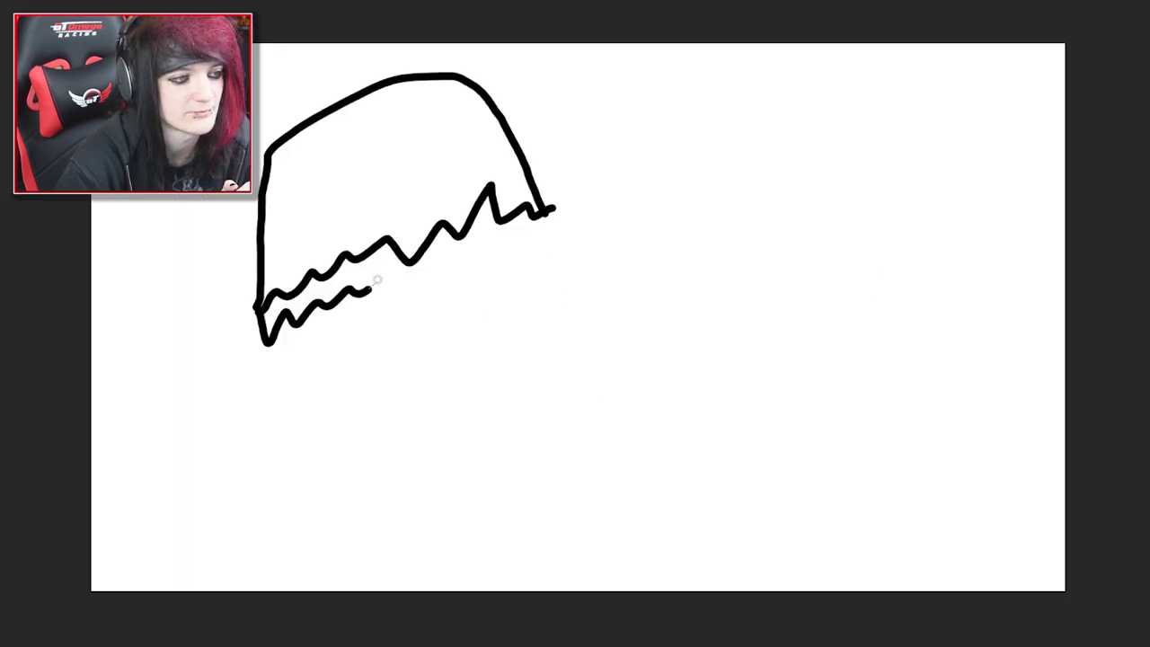
# - Finish the second zigzag edge beneath the domed creature's jagged mouth and outline its left eye with thick black strokes
pyautogui.moveTo(368, 288)
pyautogui.mouseDown()
pyautogui.moveTo(424, 305)
pyautogui.moveTo(478, 295)
pyautogui.moveTo(528, 246)
pyautogui.moveTo(548, 248)
pyautogui.moveTo(554, 213)
pyautogui.mouseUp()
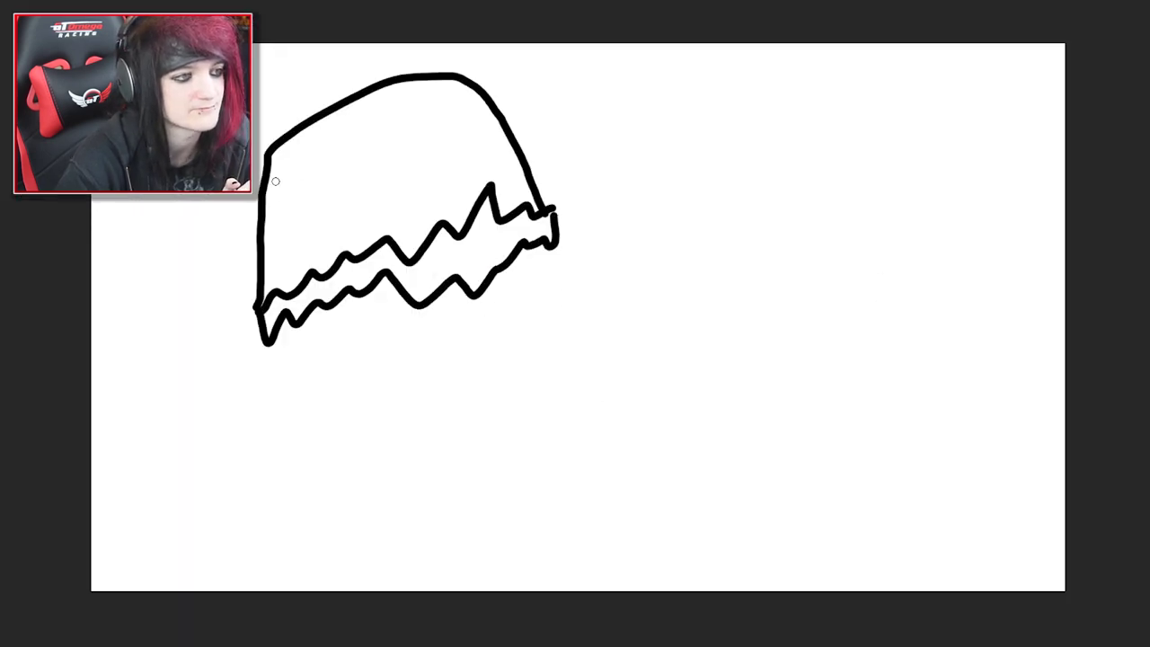
pyautogui.moveTo(288, 173)
pyautogui.mouseDown()
pyautogui.moveTo(330, 198)
pyautogui.moveTo(344, 135)
pyautogui.mouseUp()
pyautogui.moveTo(344, 135); pyautogui.dragTo(331, 115)
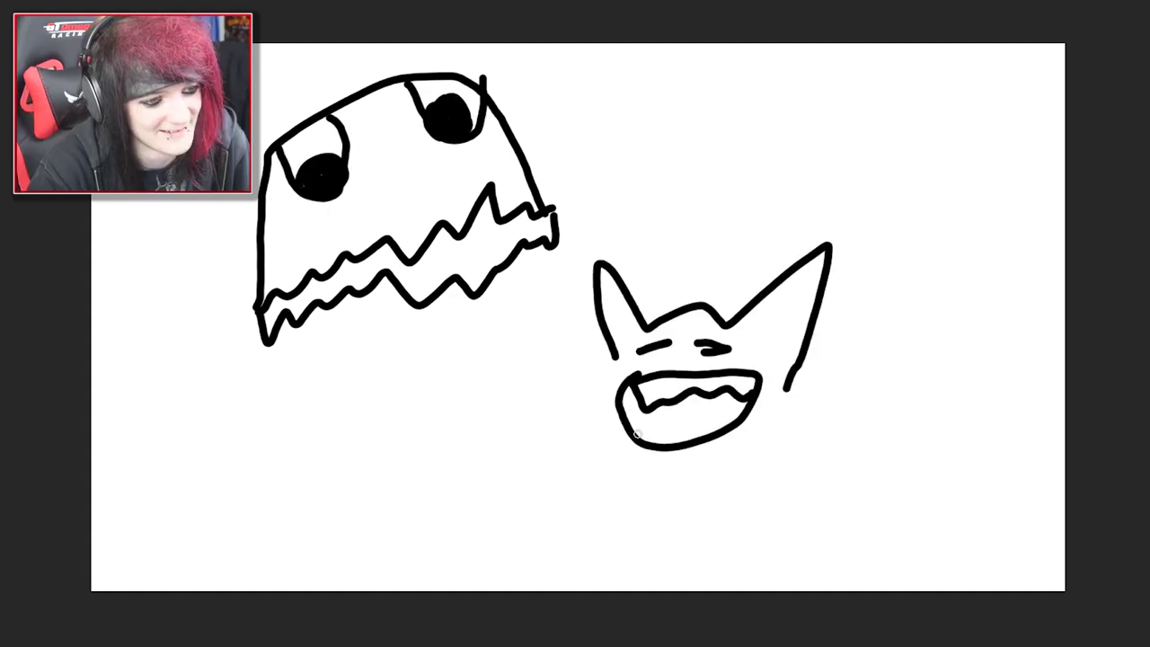
# - Add the wavy lower teeth to the pointy-eared creature's open mouth, and draw its face contour, undoing the first version and redrawing it
pyautogui.moveTo(636, 433); pyautogui.dragTo(737, 419)
pyautogui.moveTo(617, 357)
pyautogui.mouseDown()
pyautogui.moveTo(550, 389)
pyautogui.moveTo(775, 471)
pyautogui.moveTo(809, 364)
pyautogui.mouseUp()
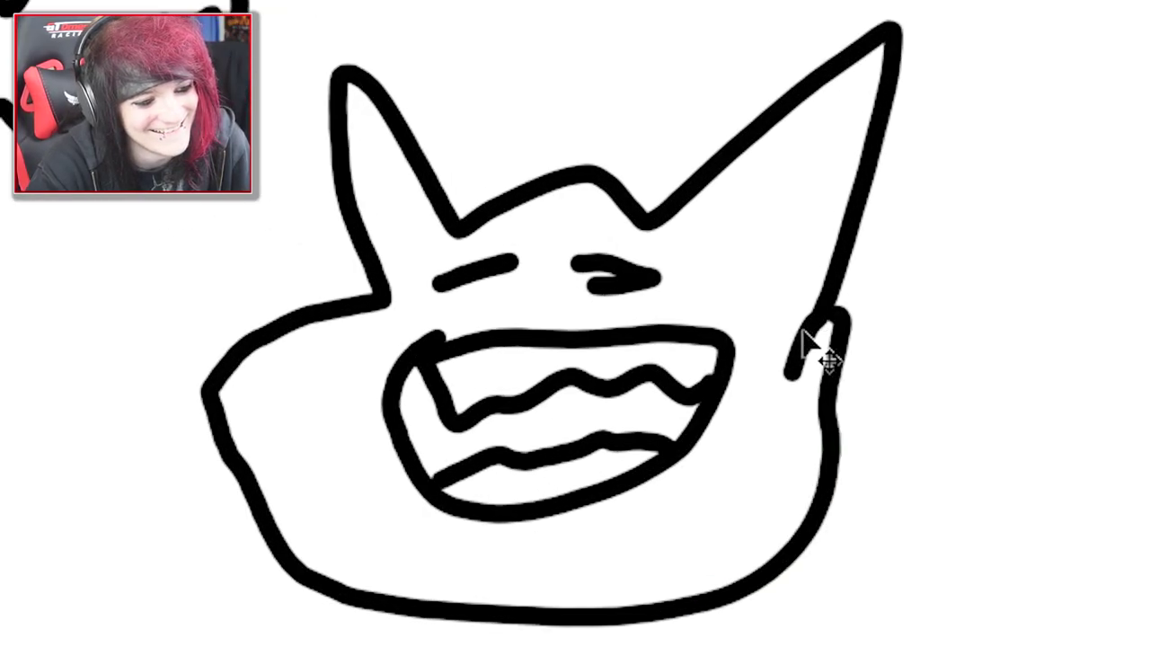
pyautogui.hotkey('ctrl', 'z')
pyautogui.moveTo(367, 296)
pyautogui.mouseDown()
pyautogui.moveTo(340, 438)
pyautogui.moveTo(365, 559)
pyautogui.moveTo(673, 565)
pyautogui.mouseUp()
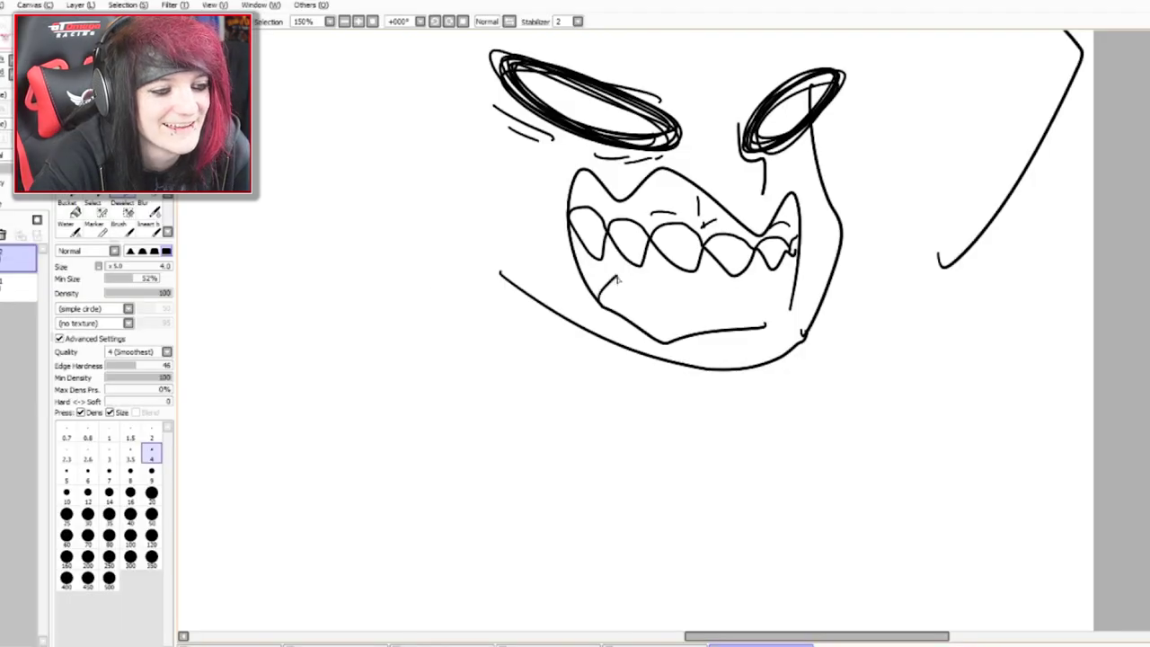
# - Draw a zigzag row of sharp lower teeth inside the thin-lined creature's grinning mouth with the size 4 brush
pyautogui.moveTo(618, 280)
pyautogui.mouseDown()
pyautogui.moveTo(658, 318)
pyautogui.moveTo(683, 295)
pyautogui.moveTo(738, 310)
pyautogui.moveTo(753, 291)
pyautogui.moveTo(788, 298)
pyautogui.mouseUp()
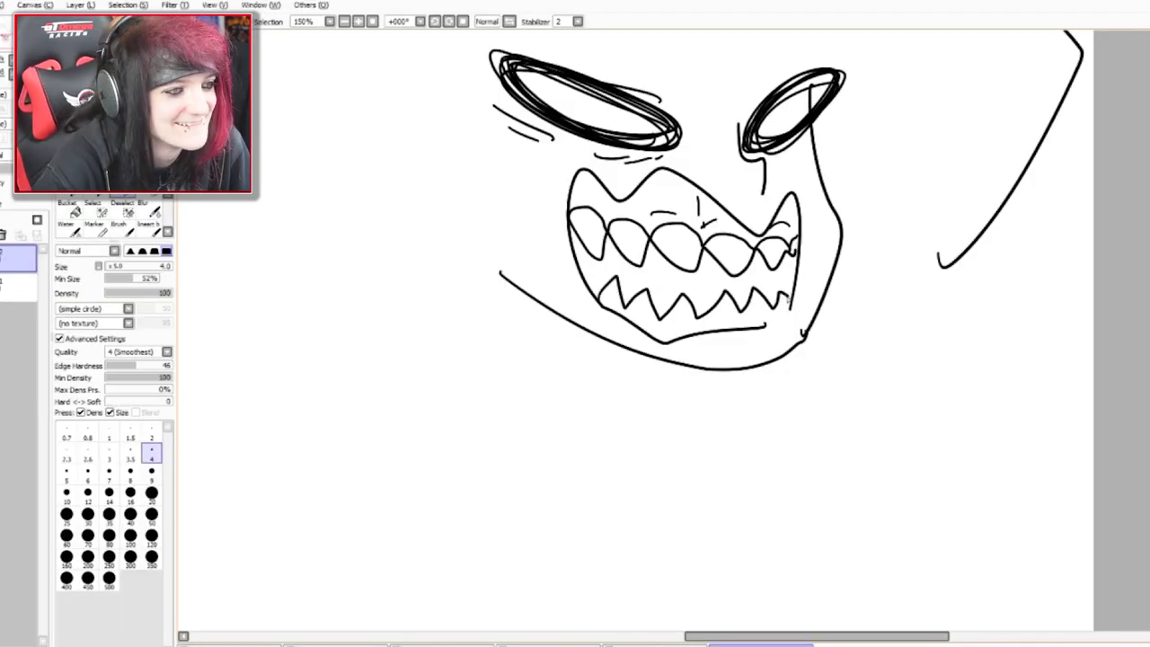